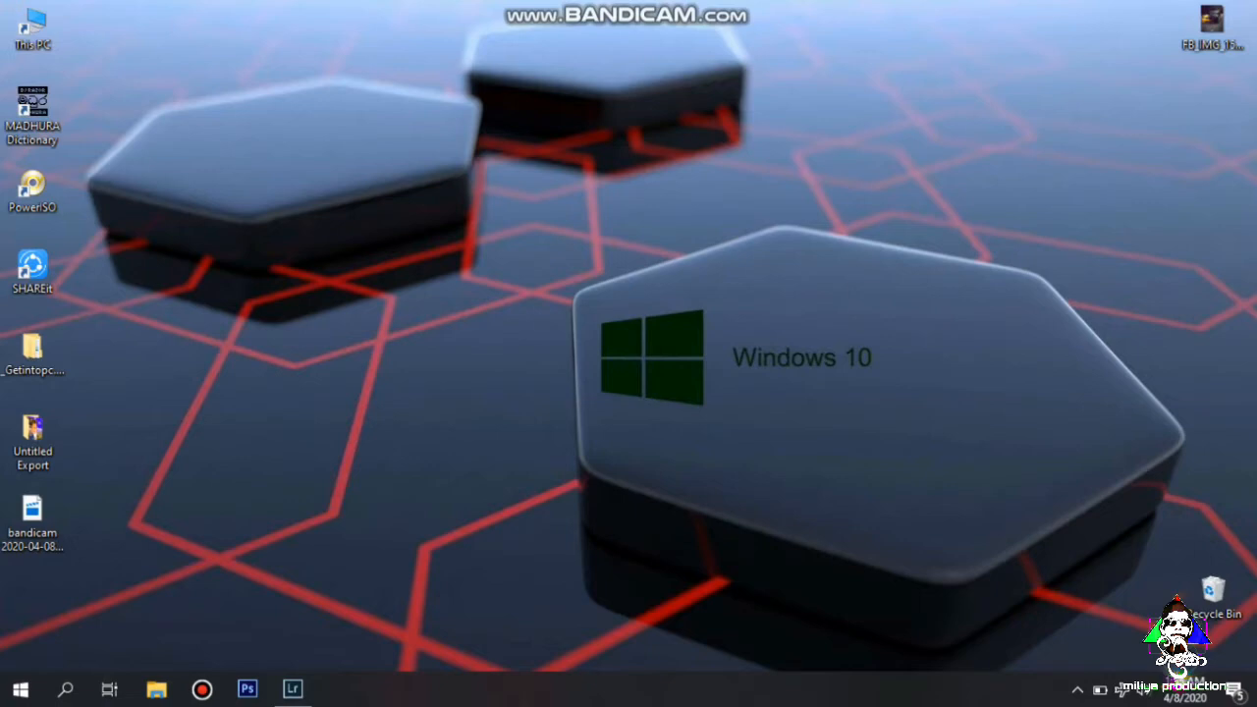
Step: Switch to Lightroom and paint the whole fern with the Adjustment Brush, then set the brush effect to Temp 100 and Tint 93
click(293, 689)
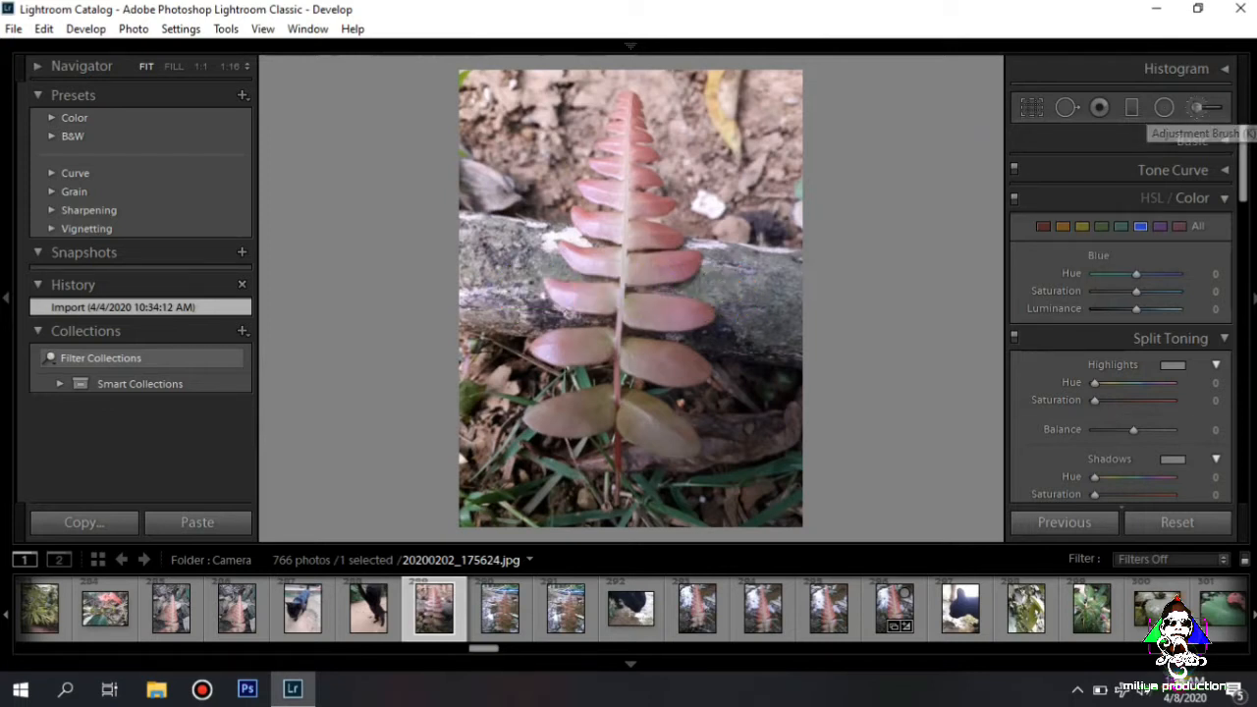
click(1196, 107)
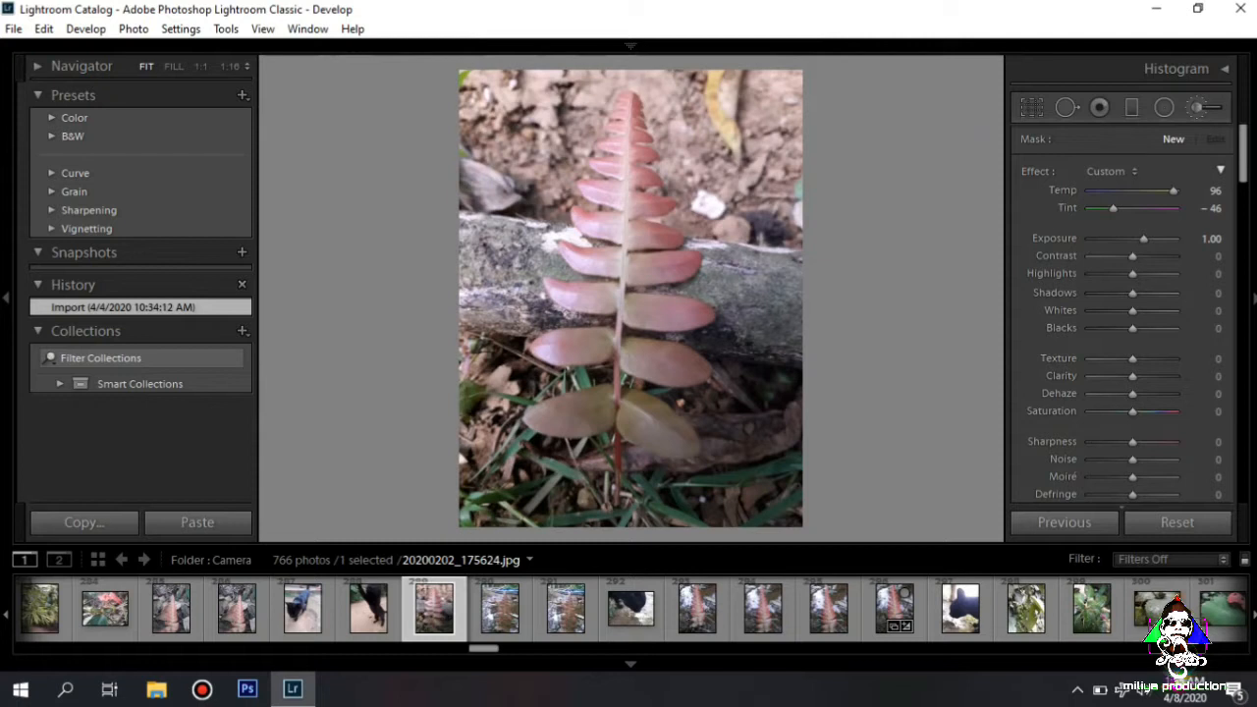
drag(623, 306, 660, 311)
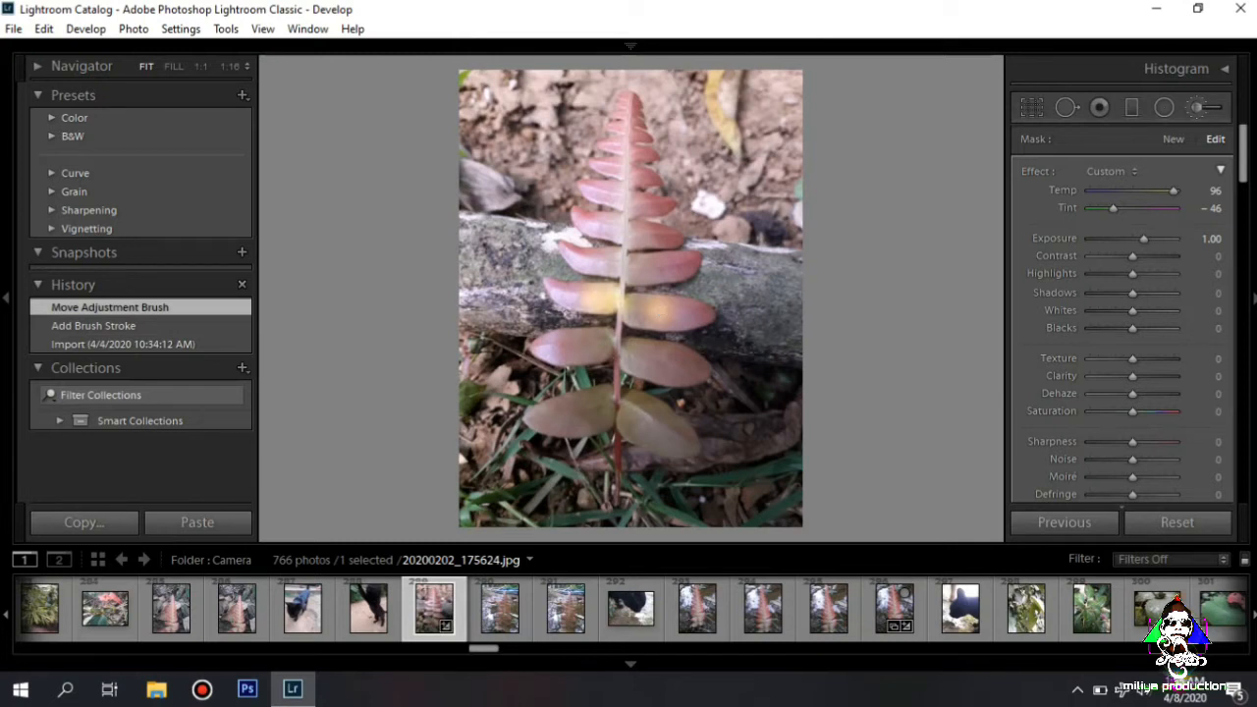
click(592, 298)
click(592, 298)
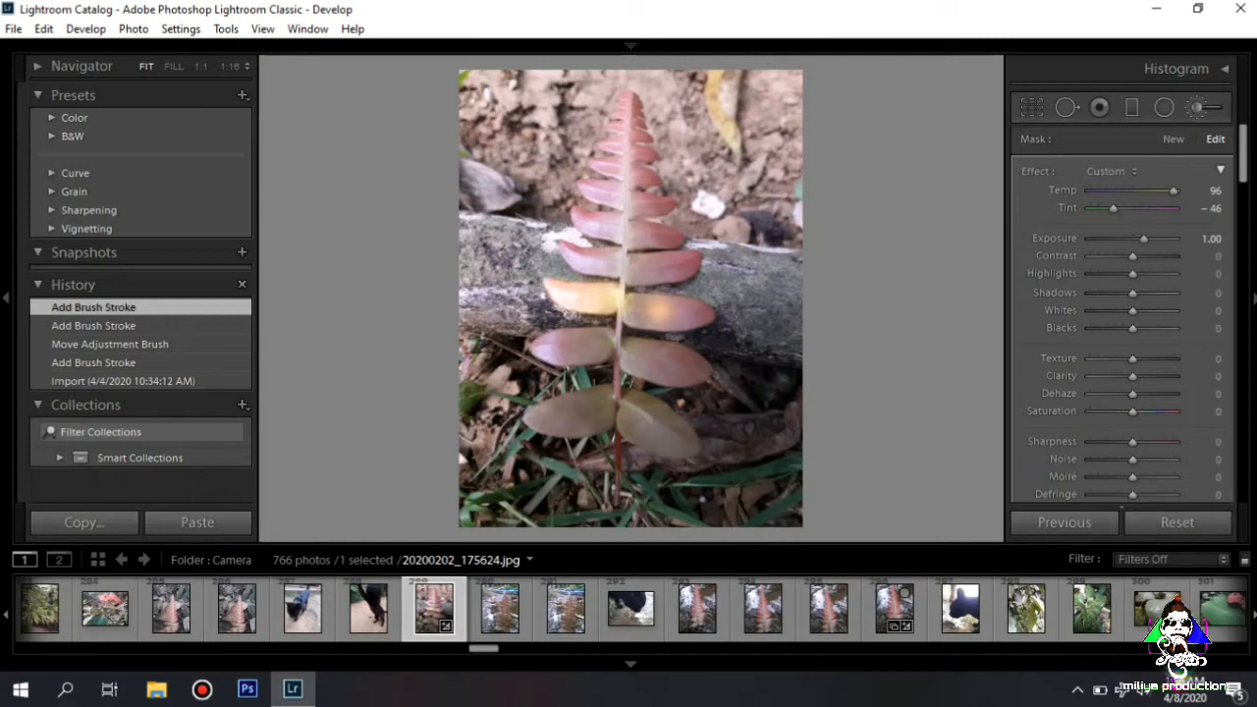
drag(632, 281, 682, 264)
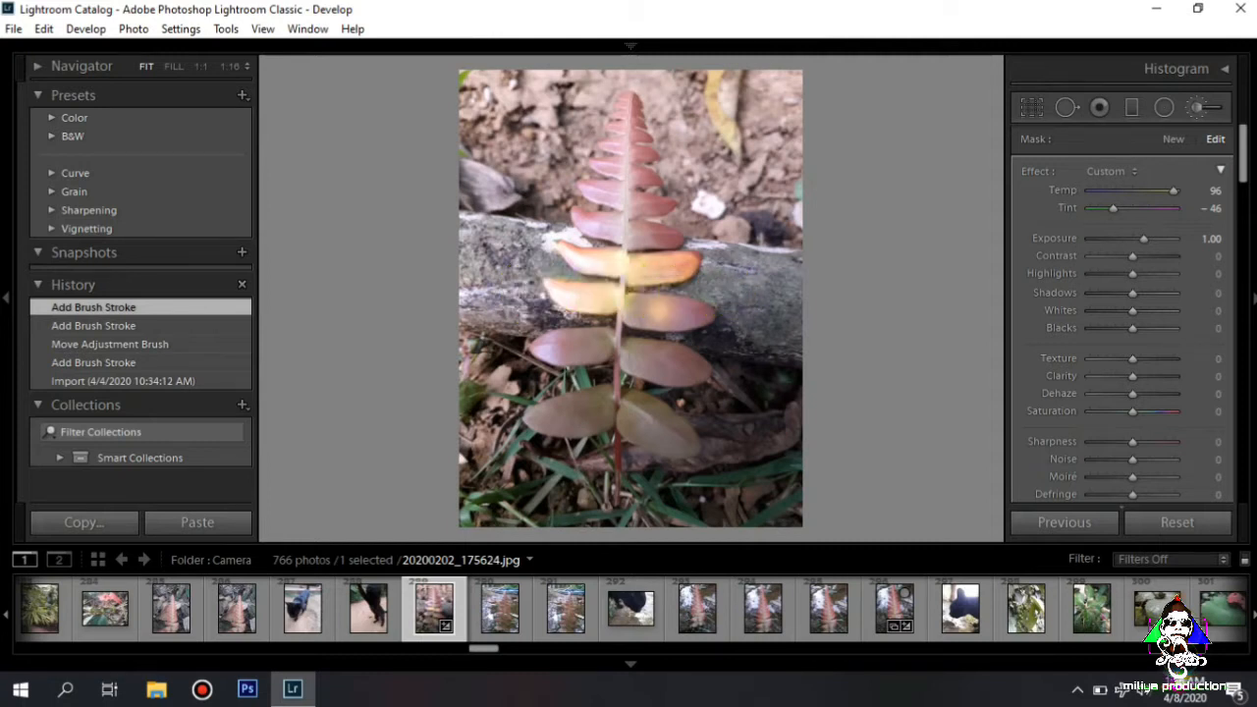
click(660, 310)
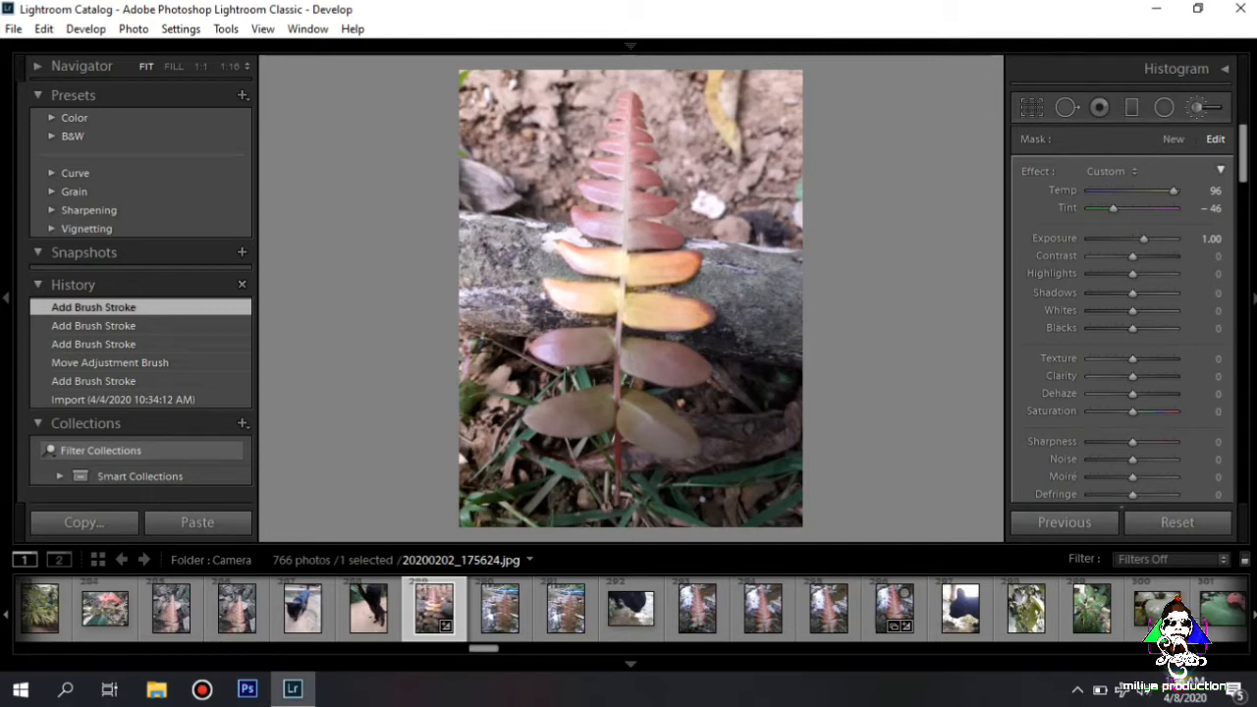
drag(688, 312, 664, 311)
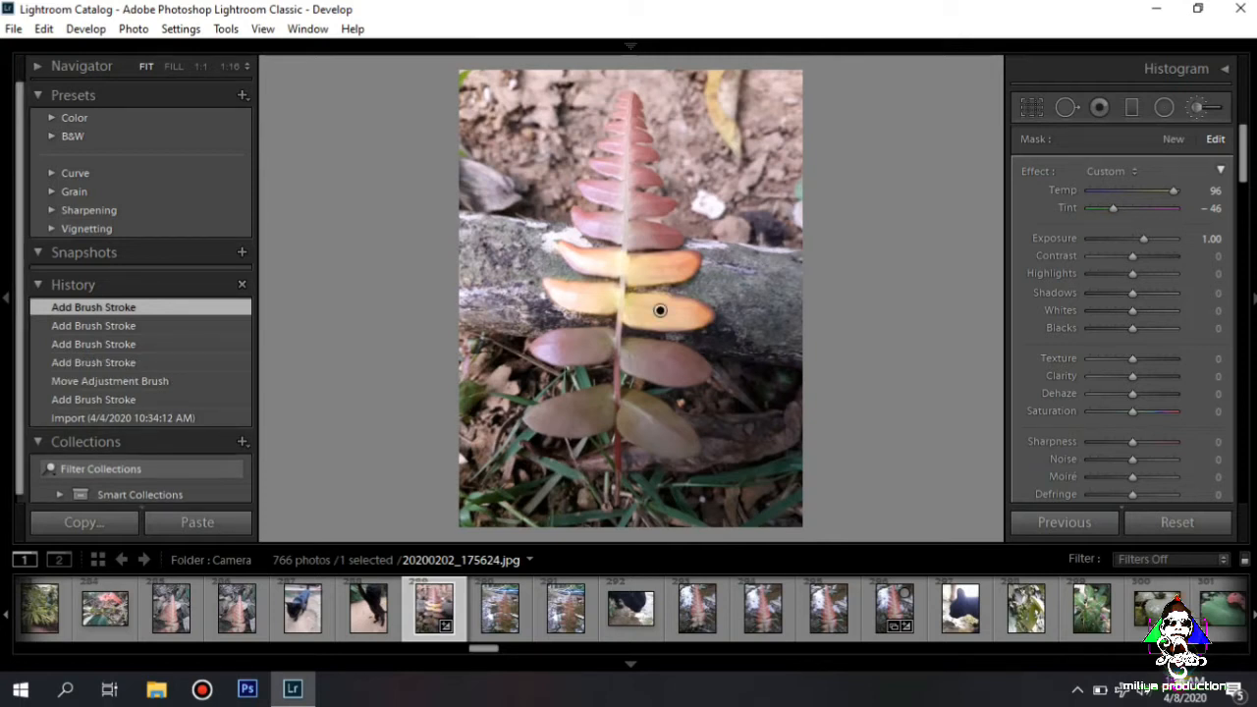
drag(625, 357, 689, 365)
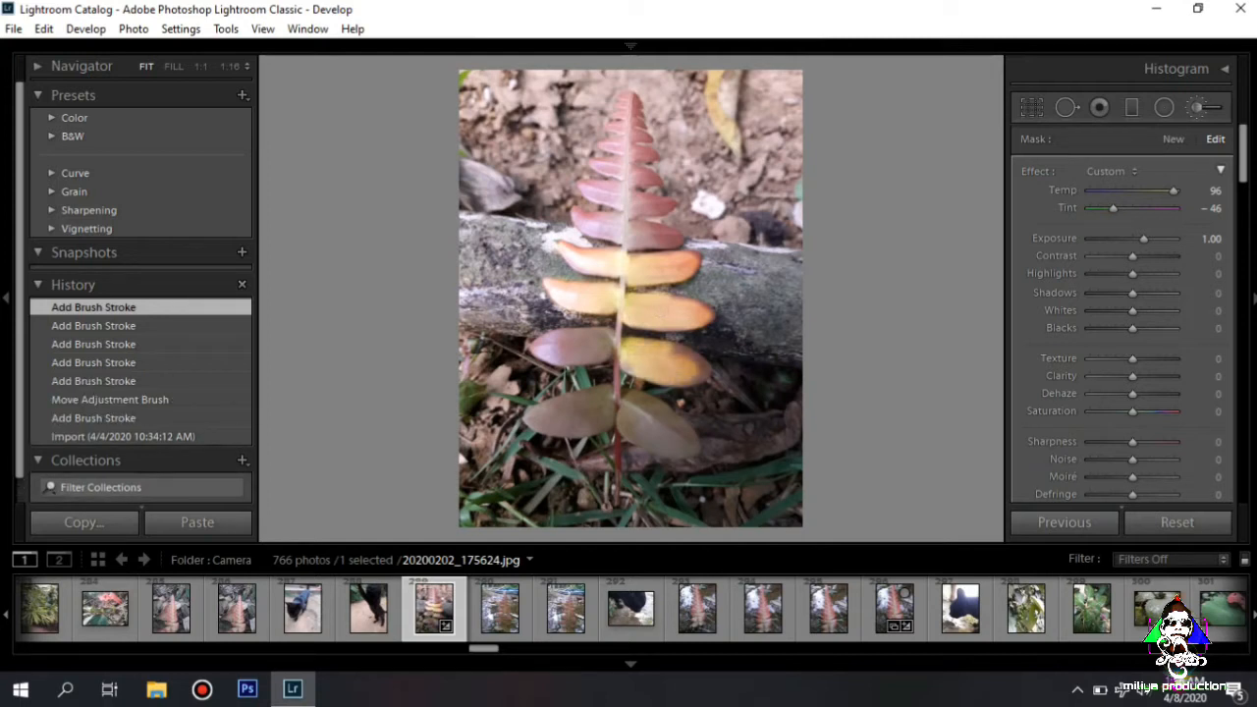
mouse_move(676, 353)
mouse_down()
mouse_move(700, 367)
mouse_move(688, 380)
mouse_up()
mouse_move(590, 343)
mouse_down()
mouse_move(537, 341)
mouse_move(581, 358)
mouse_move(611, 346)
mouse_move(617, 407)
mouse_move(570, 405)
mouse_move(555, 432)
mouse_move(614, 420)
mouse_move(580, 389)
mouse_move(560, 400)
mouse_move(686, 441)
mouse_move(638, 400)
mouse_move(671, 448)
mouse_move(688, 448)
mouse_move(624, 430)
mouse_move(653, 430)
mouse_up()
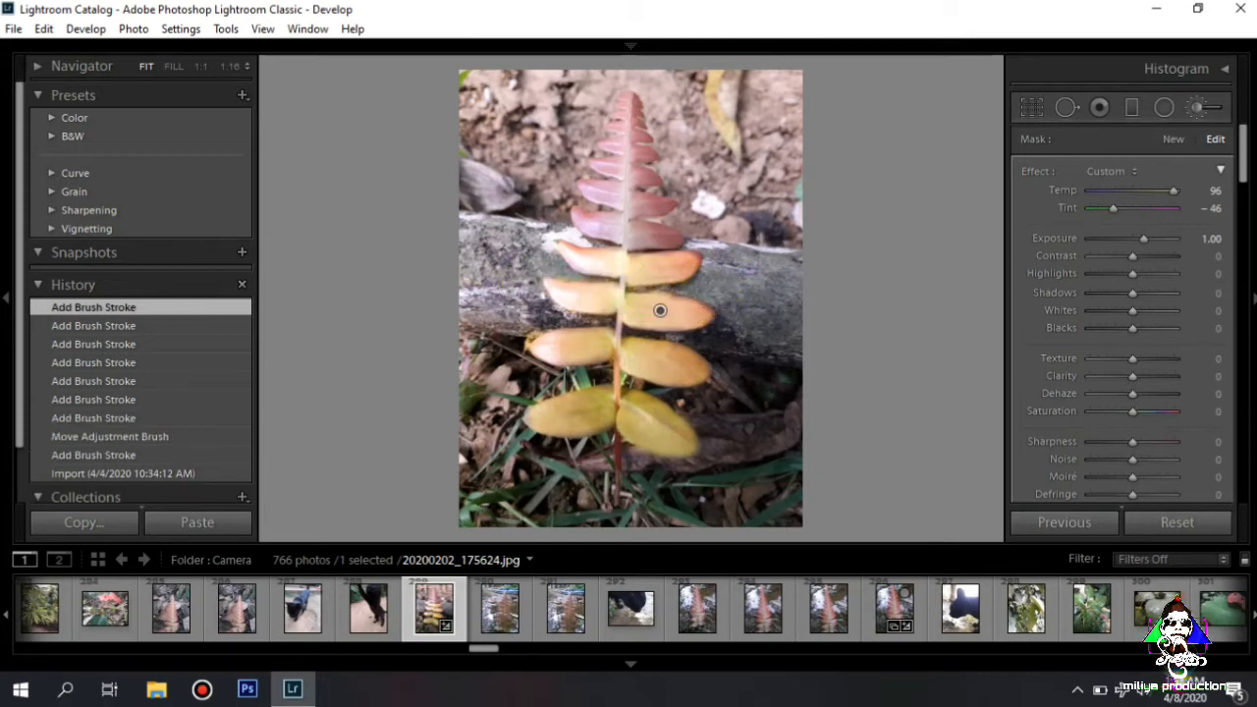
drag(617, 454, 618, 476)
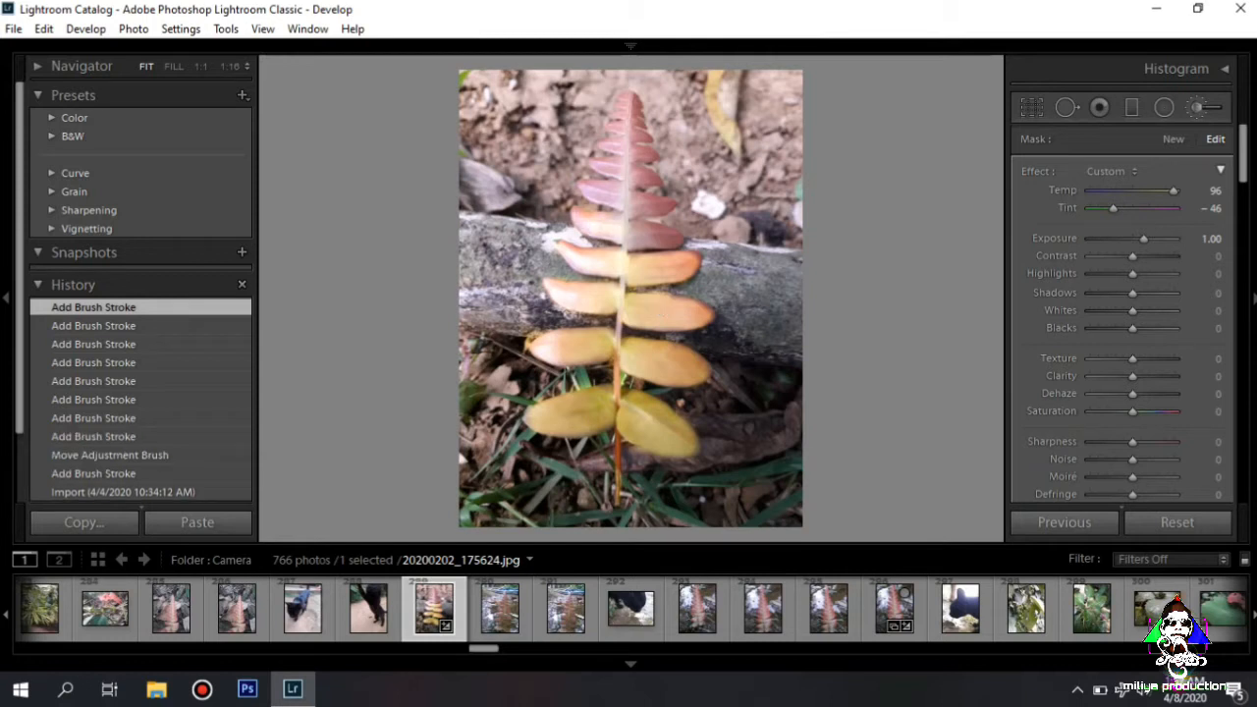
mouse_move(621, 225)
mouse_down()
mouse_move(663, 241)
mouse_move(628, 245)
mouse_move(597, 181)
mouse_move(656, 204)
mouse_move(641, 212)
mouse_move(600, 159)
mouse_move(646, 186)
mouse_up()
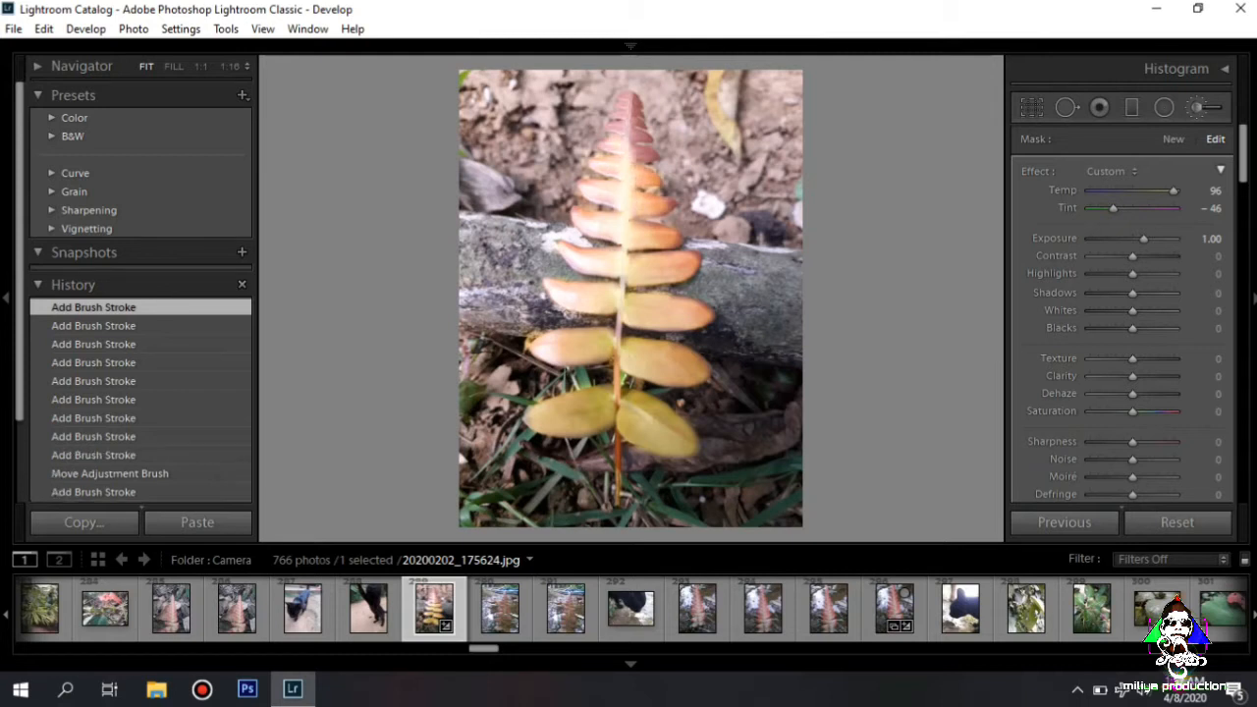
mouse_move(623, 137)
mouse_down()
mouse_move(633, 96)
mouse_move(650, 149)
mouse_up()
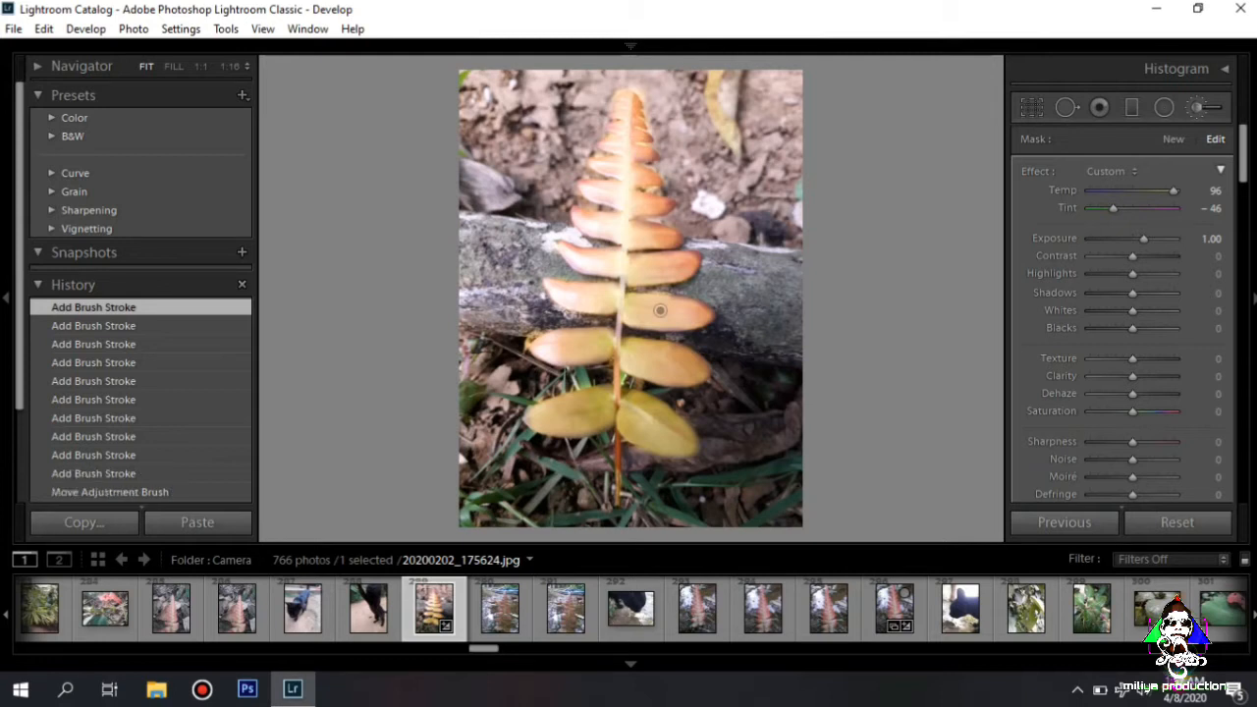
mouse_move(1174, 190)
mouse_down()
mouse_move(1097, 191)
mouse_move(1175, 191)
mouse_move(1125, 208)
mouse_move(1174, 208)
mouse_move(1091, 208)
mouse_move(1173, 209)
mouse_up()
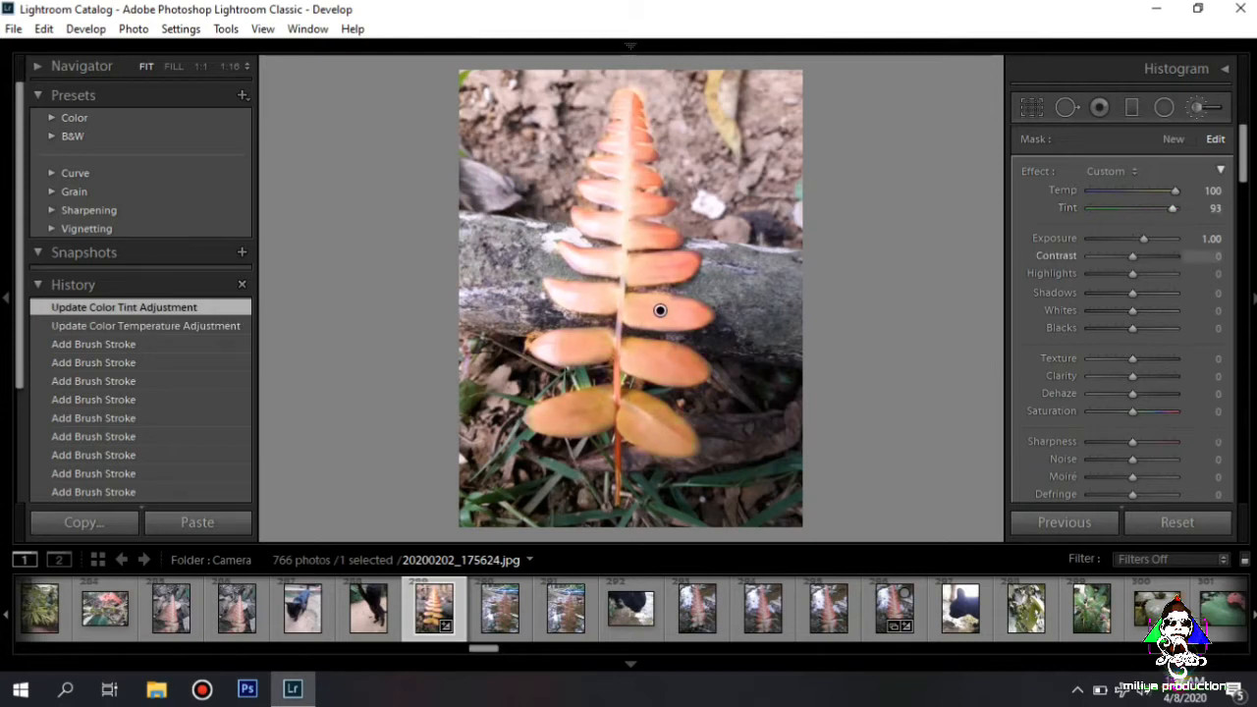
Step: Set the yellow HSL values to Hue -100, Saturation +100 and Luminance -100
scroll(1122, 315, down, 5)
scroll(1121, 315, down, 2)
scroll(1121, 315, down, 2)
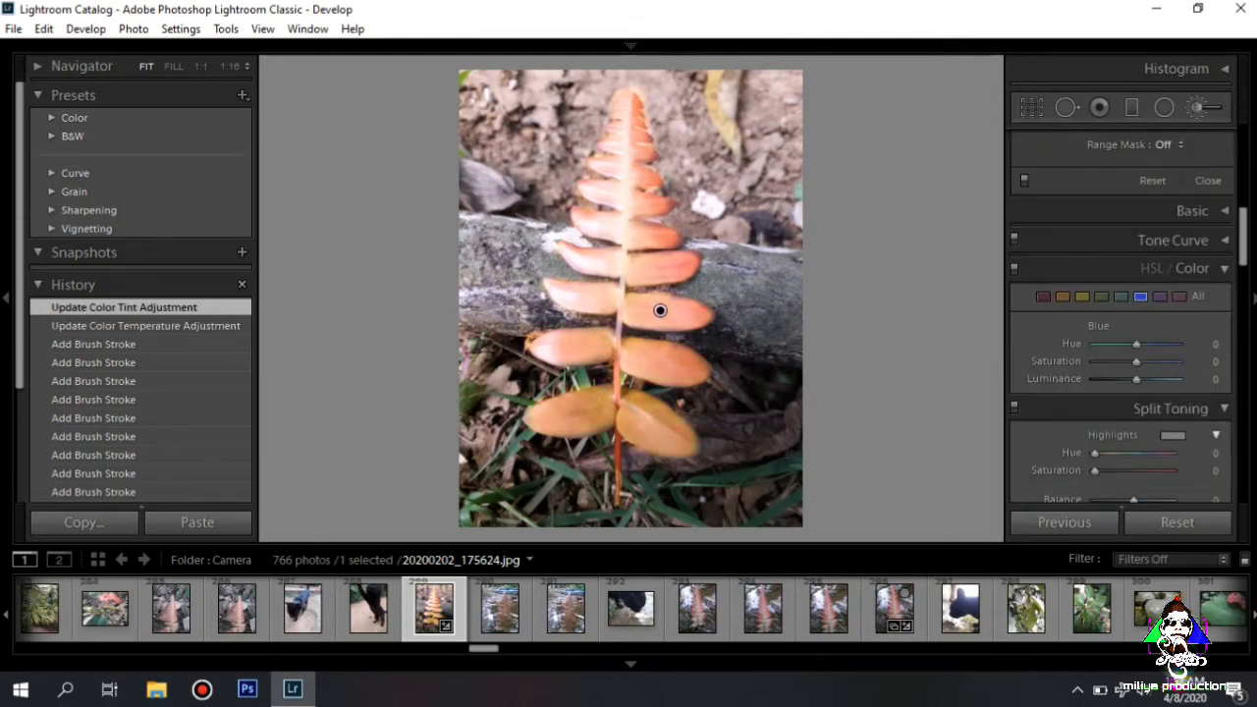
click(1082, 297)
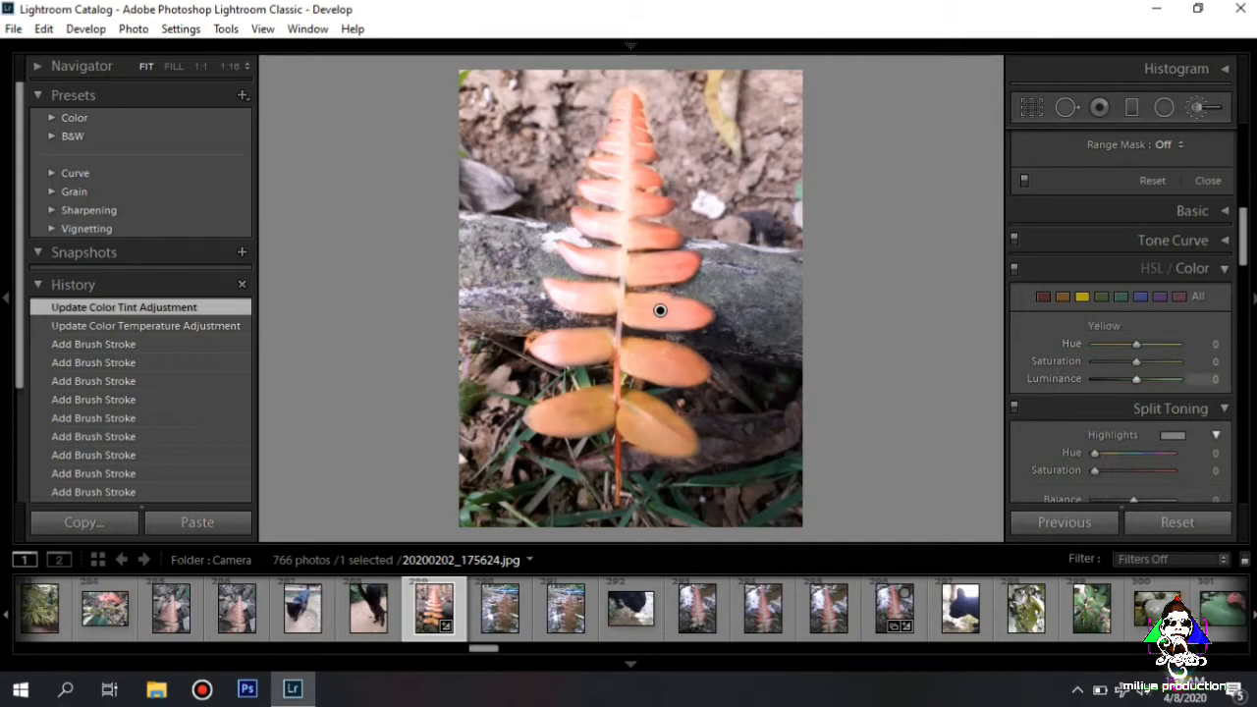
drag(1137, 345, 1178, 361)
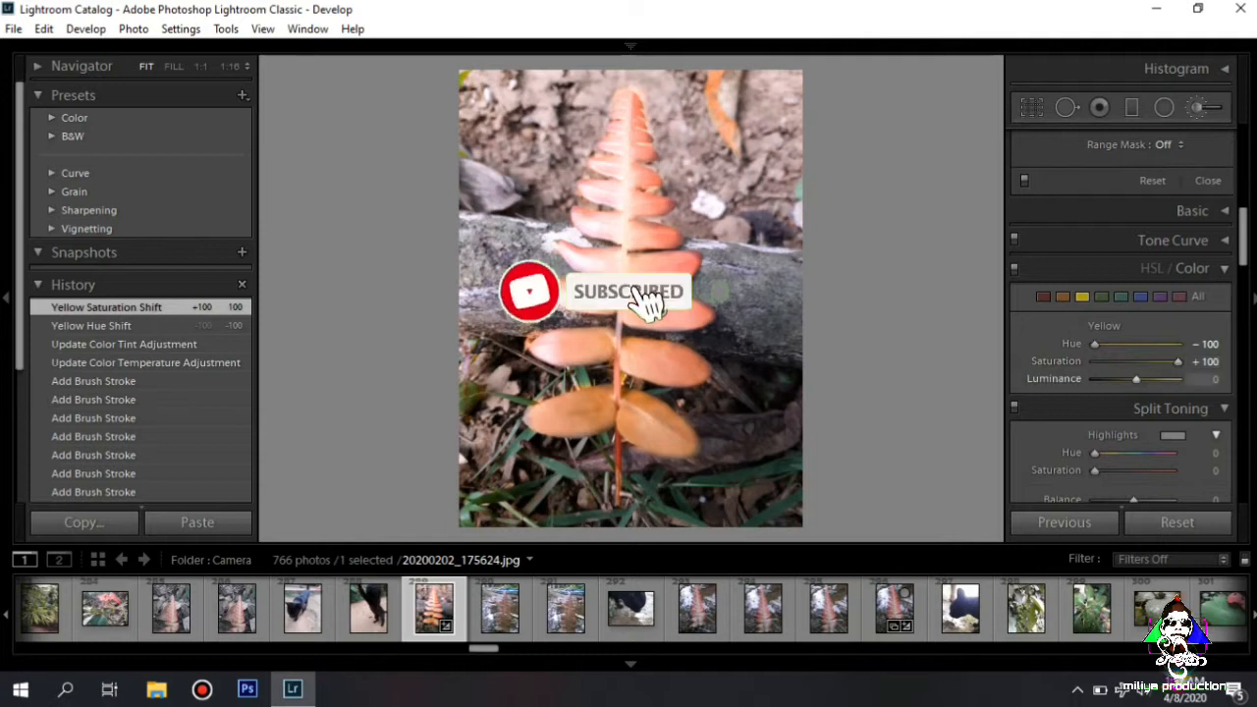
drag(1137, 379, 1095, 379)
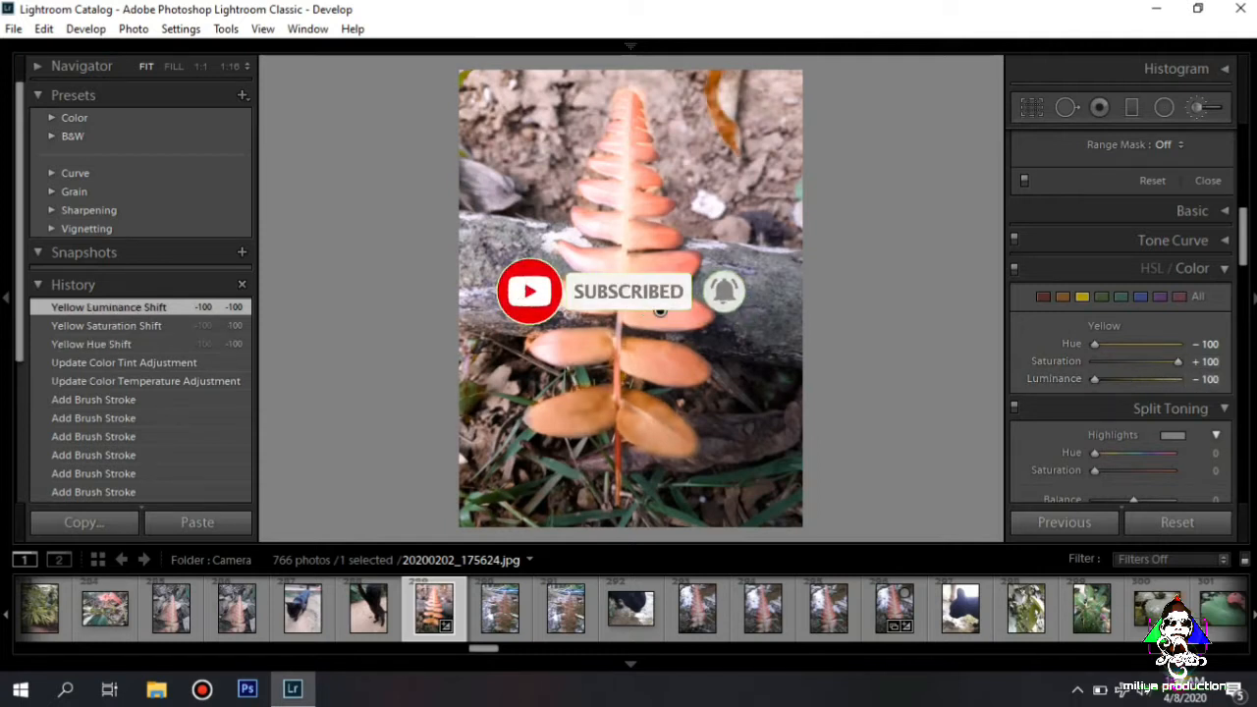
Step: Set the orange Hue to -100, and the red values to Hue +100, Saturation +100 and Luminance -44
click(660, 311)
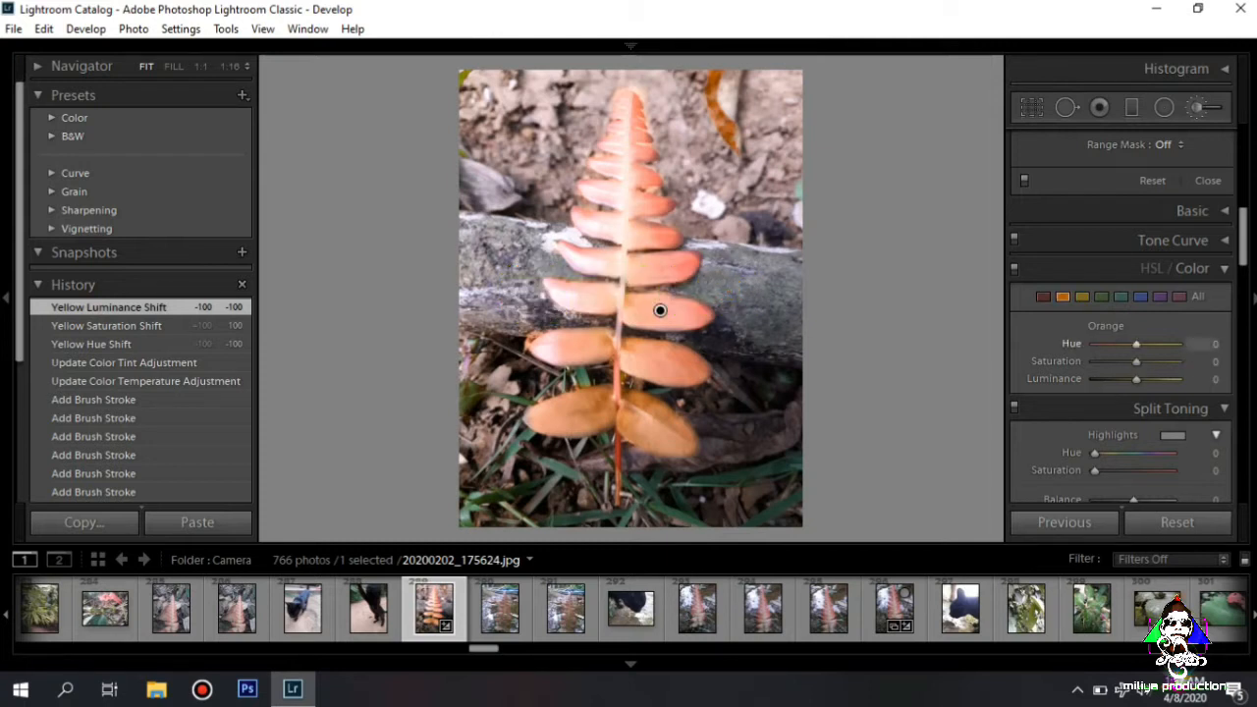
drag(660, 310, 660, 310)
click(660, 310)
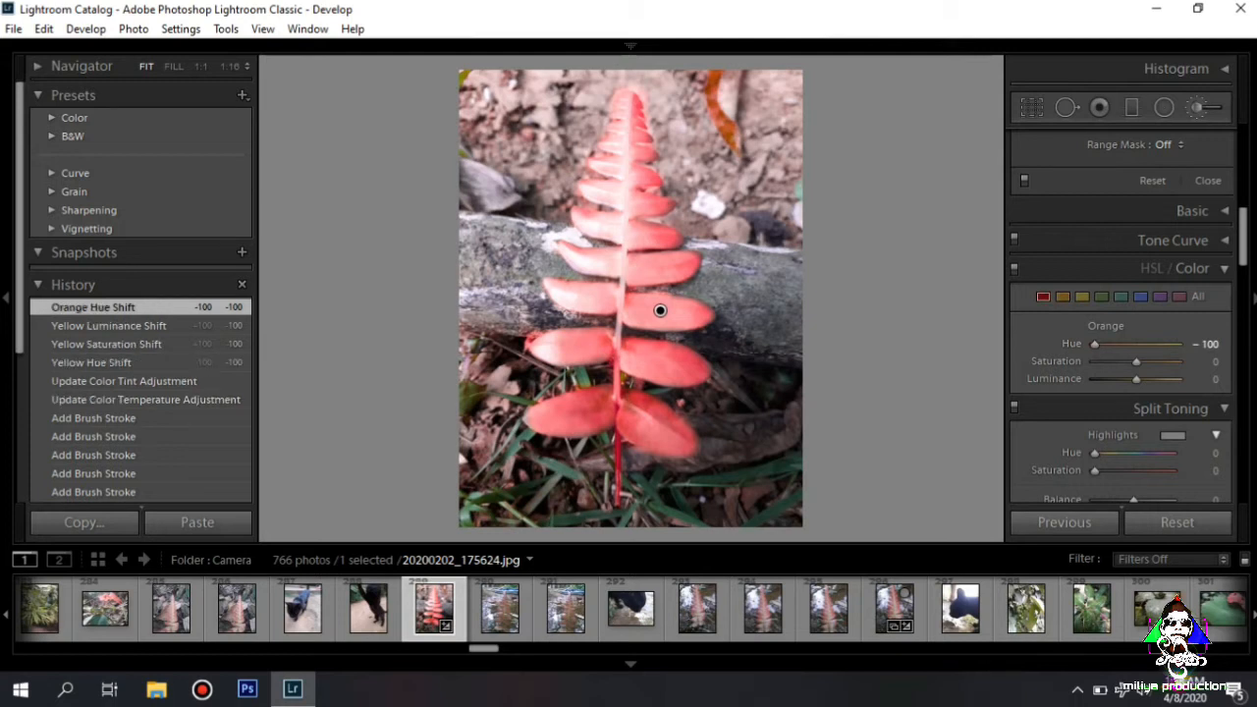
drag(660, 310, 660, 310)
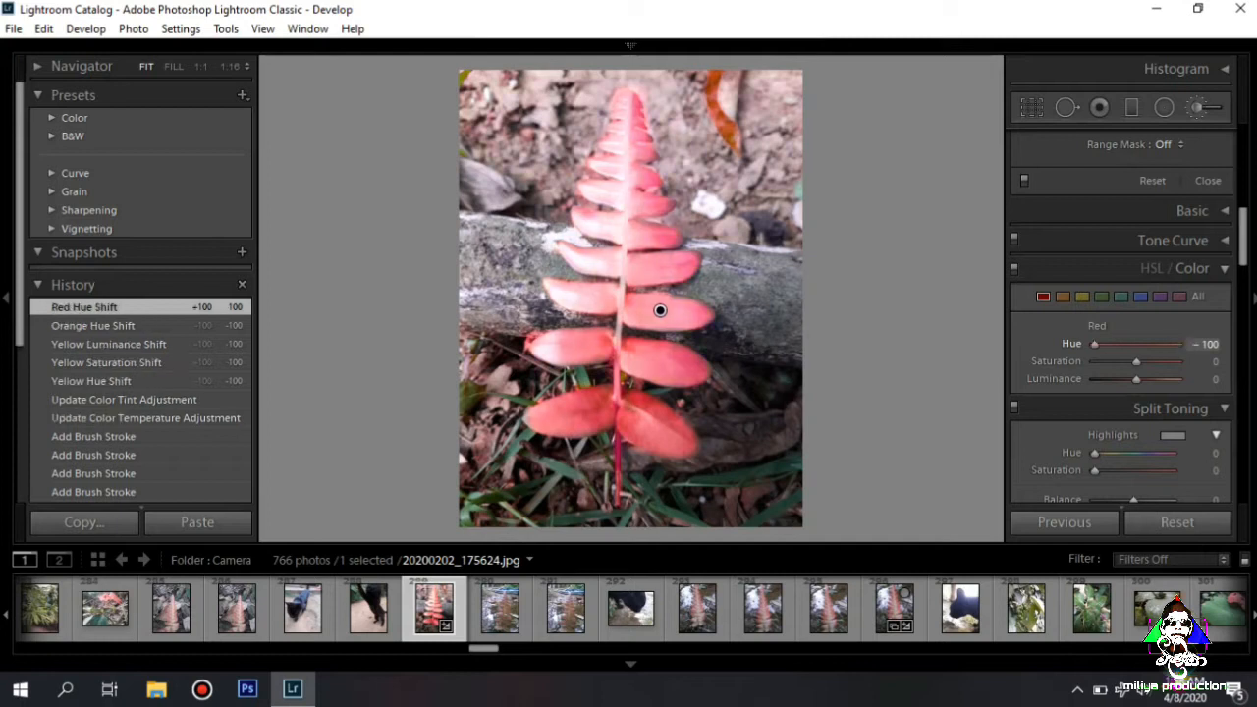
click(660, 311)
drag(660, 311, 660, 311)
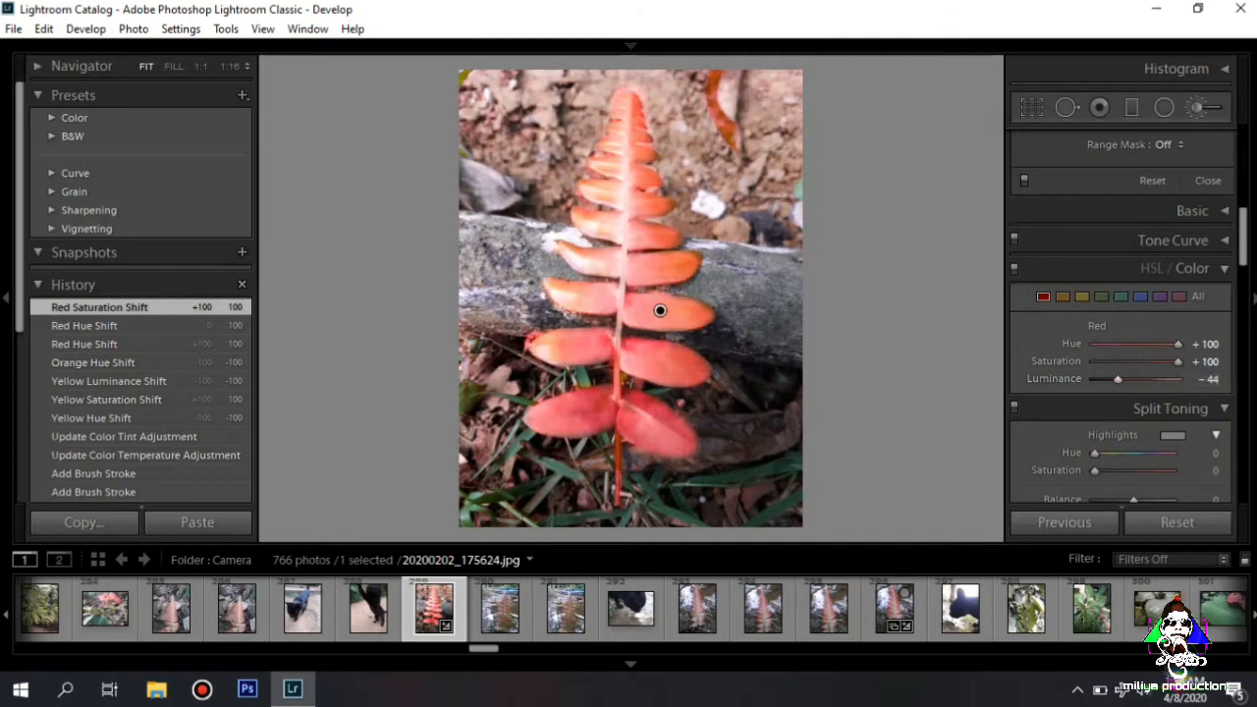
mouse_move(1095, 453)
mouse_down()
mouse_move(1139, 453)
mouse_move(1094, 452)
mouse_up()
Step: Set green Hue, Saturation and Luminance to -100, and aqua to Hue +53, Saturation -100 and Luminance -100
click(1102, 297)
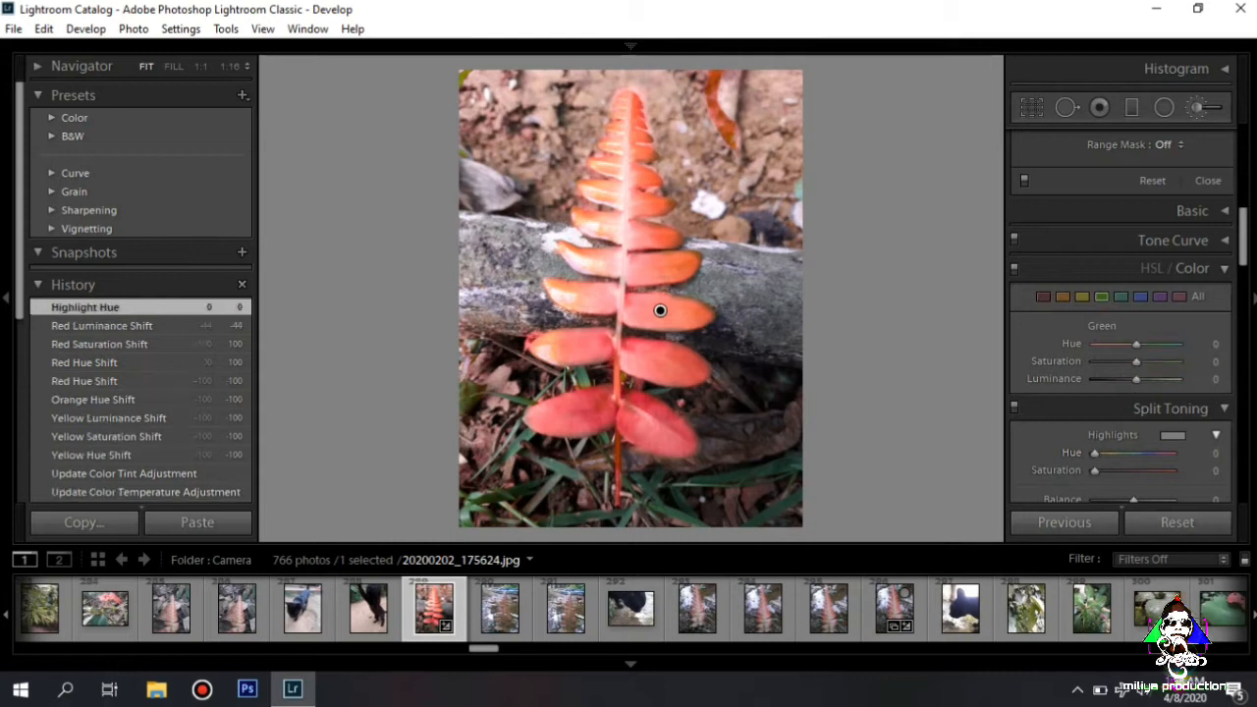
drag(1137, 344, 1095, 379)
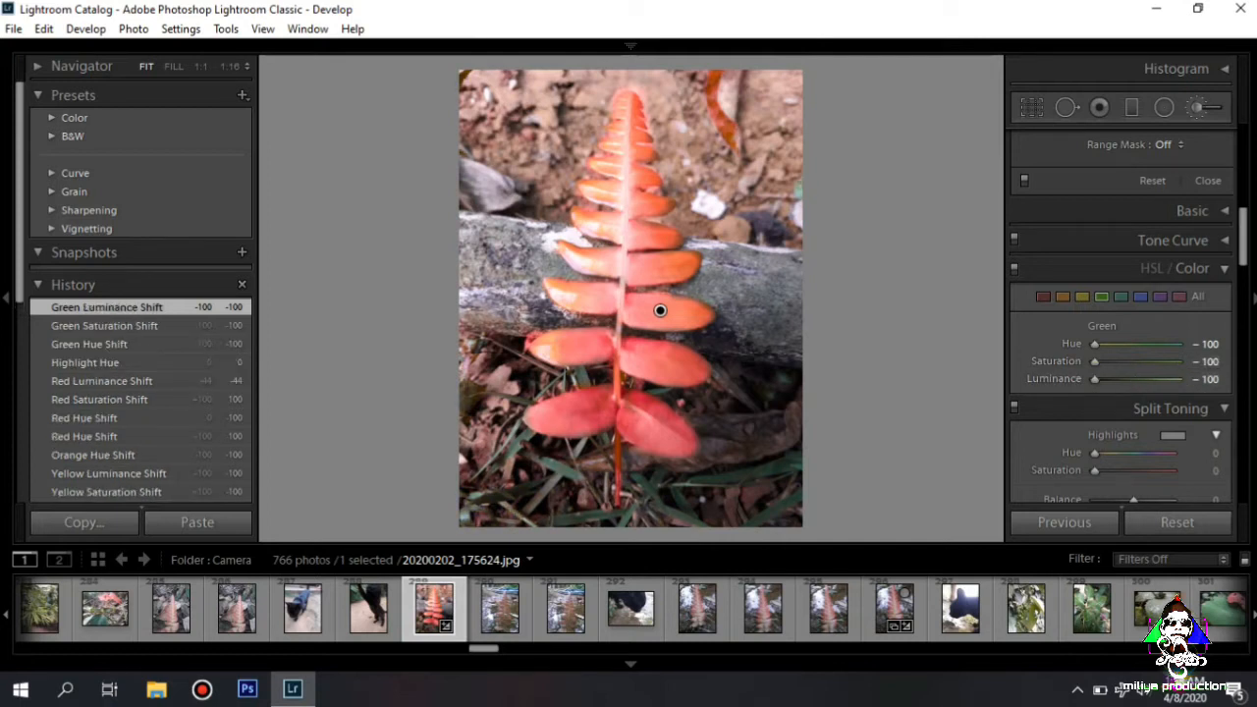
click(1121, 296)
drag(1136, 343, 1094, 379)
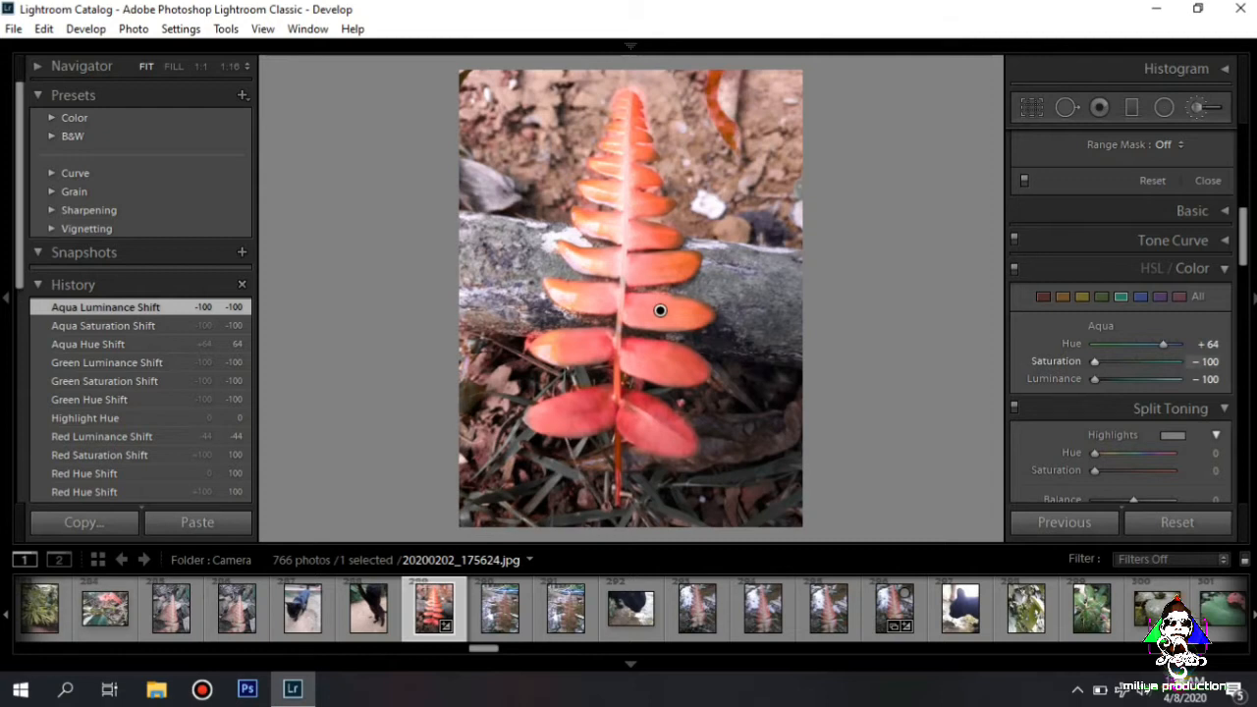
drag(1163, 343, 1096, 379)
Step: Set blue to Hue +69, Saturation -100 and Luminance -100, and all three purple values to -100
click(1140, 296)
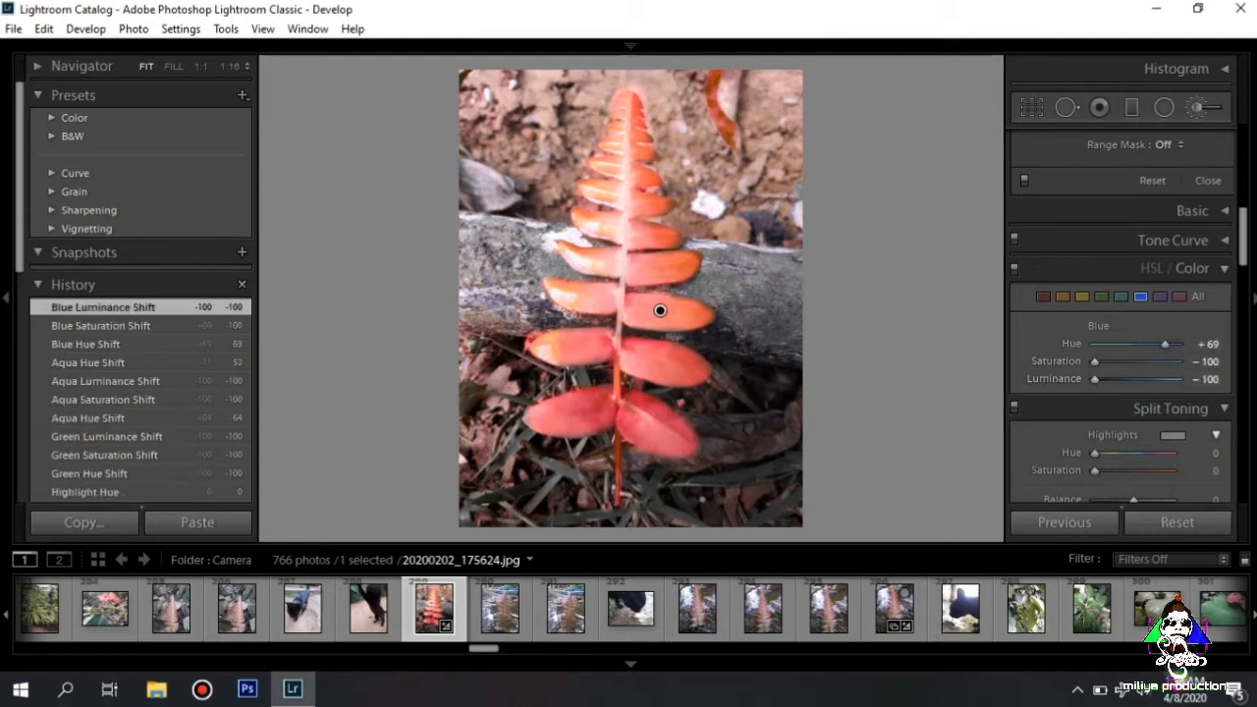
click(1159, 297)
drag(1137, 344, 1094, 379)
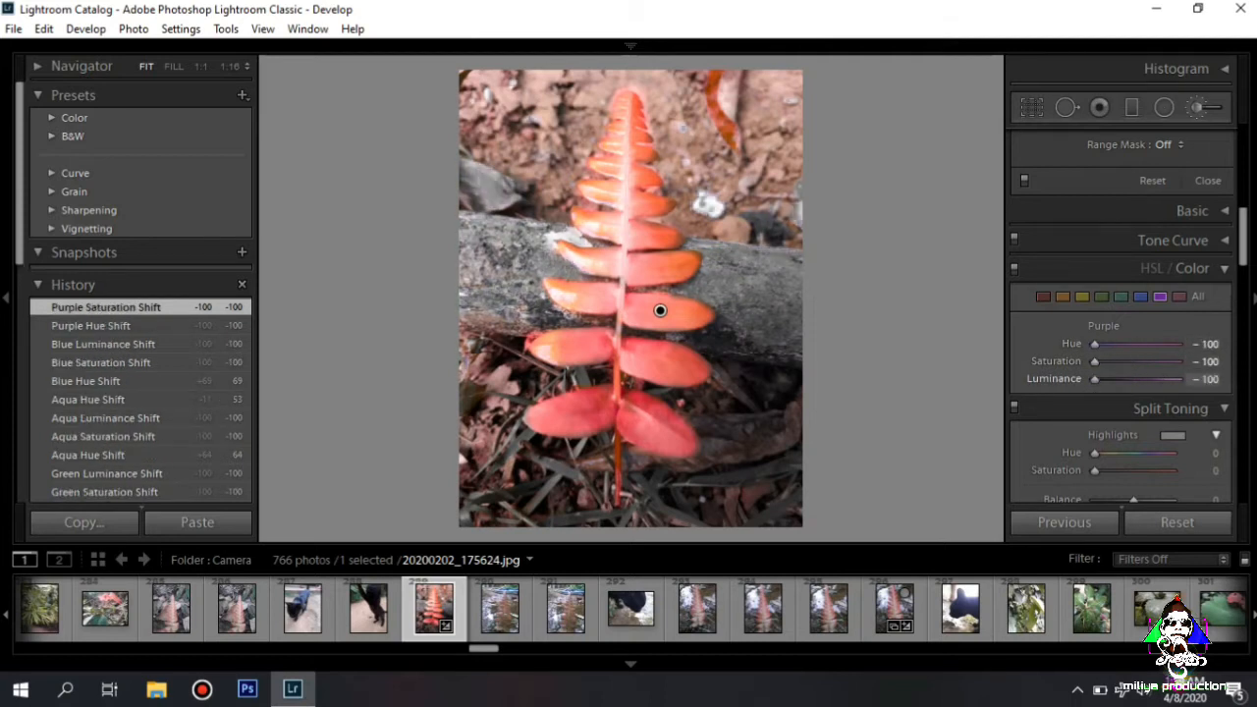
Step: Set the magenta HSL values to Hue +100, Saturation +100 and Luminance -91
click(1180, 296)
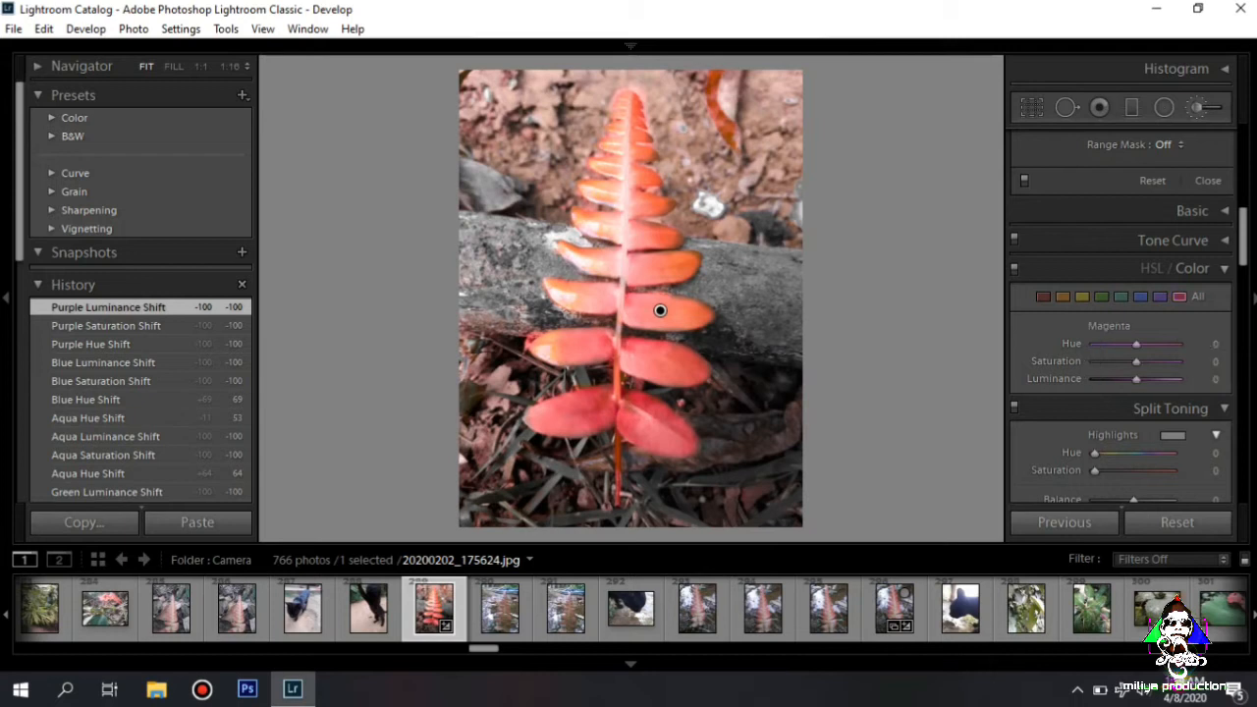
drag(1136, 344, 1094, 344)
drag(1130, 345, 1179, 345)
drag(1095, 345, 1178, 345)
drag(1095, 362, 1178, 361)
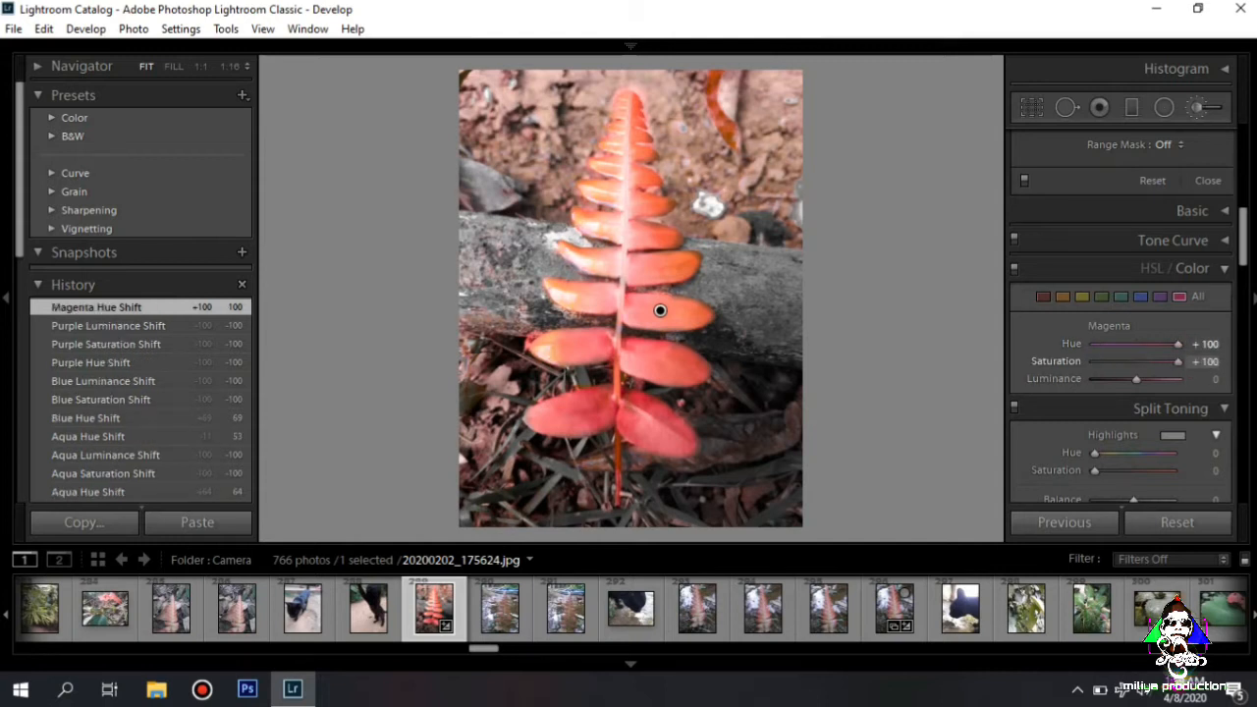
drag(1136, 379, 1098, 379)
Step: Set the red Luminance to 0, and the fern's brush adjustment to Temp 100, Tint 13 and Exposure 0.09
click(1198, 297)
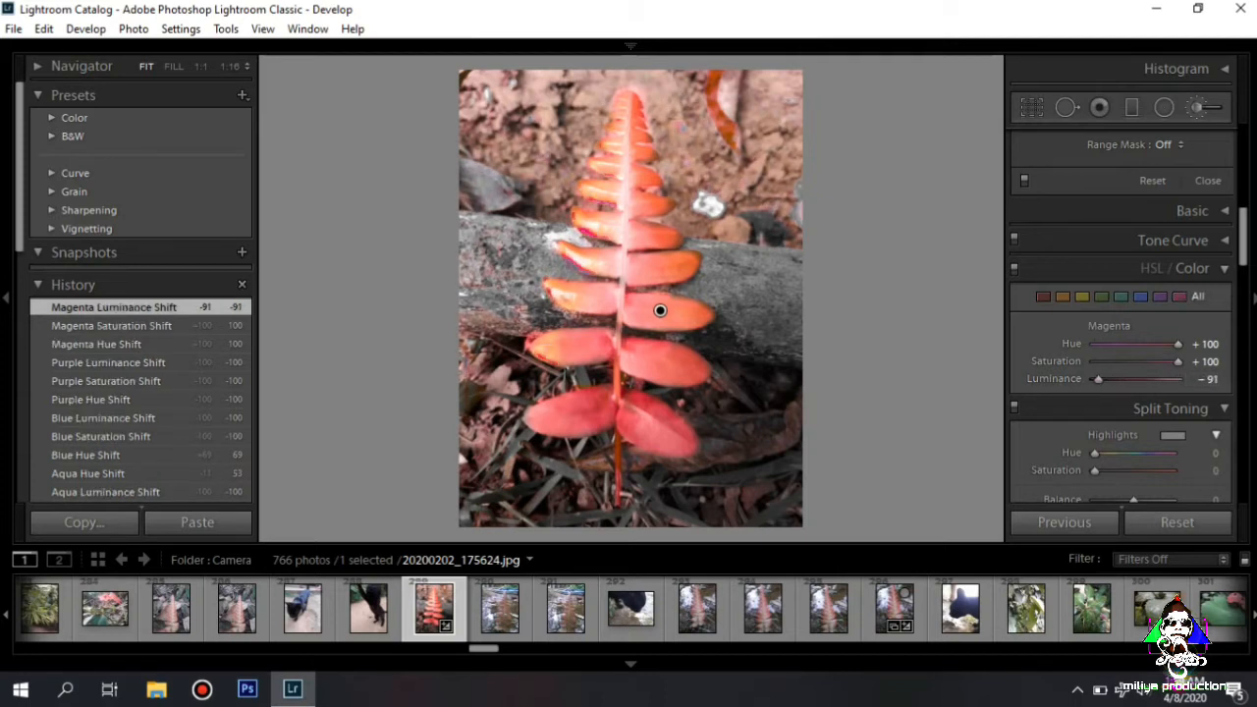
drag(1179, 344, 1137, 381)
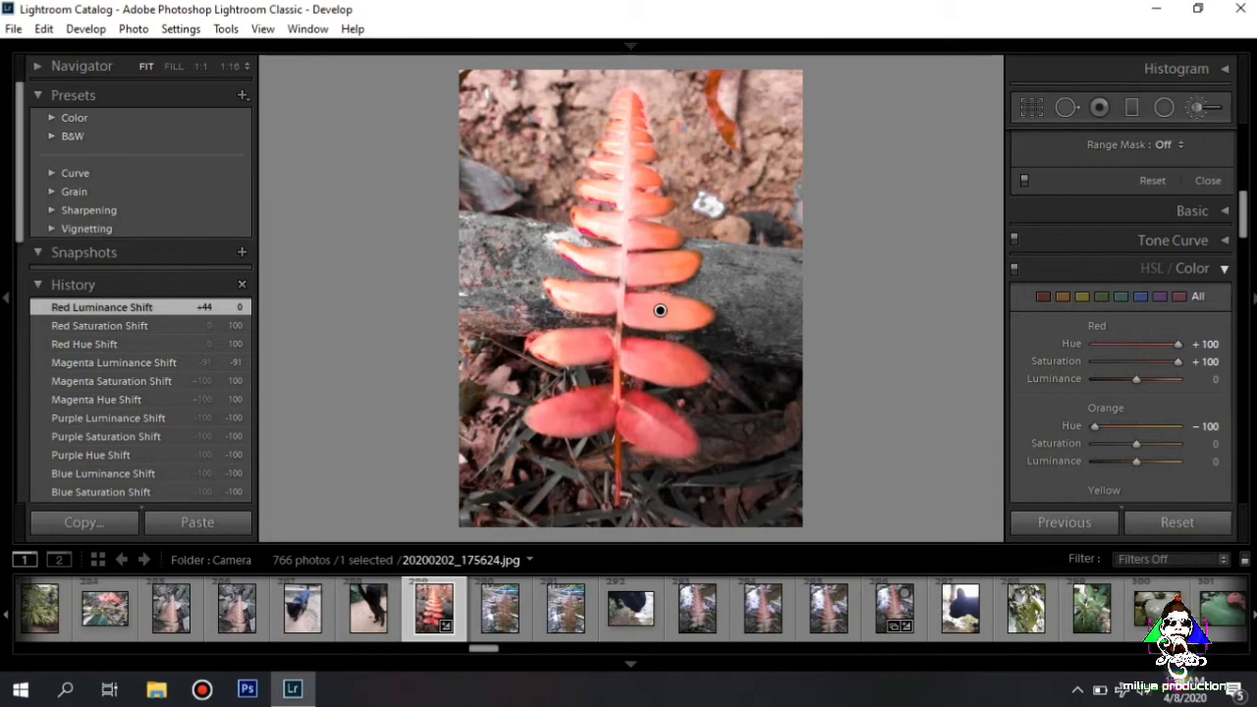
scroll(1122, 369, up, 5)
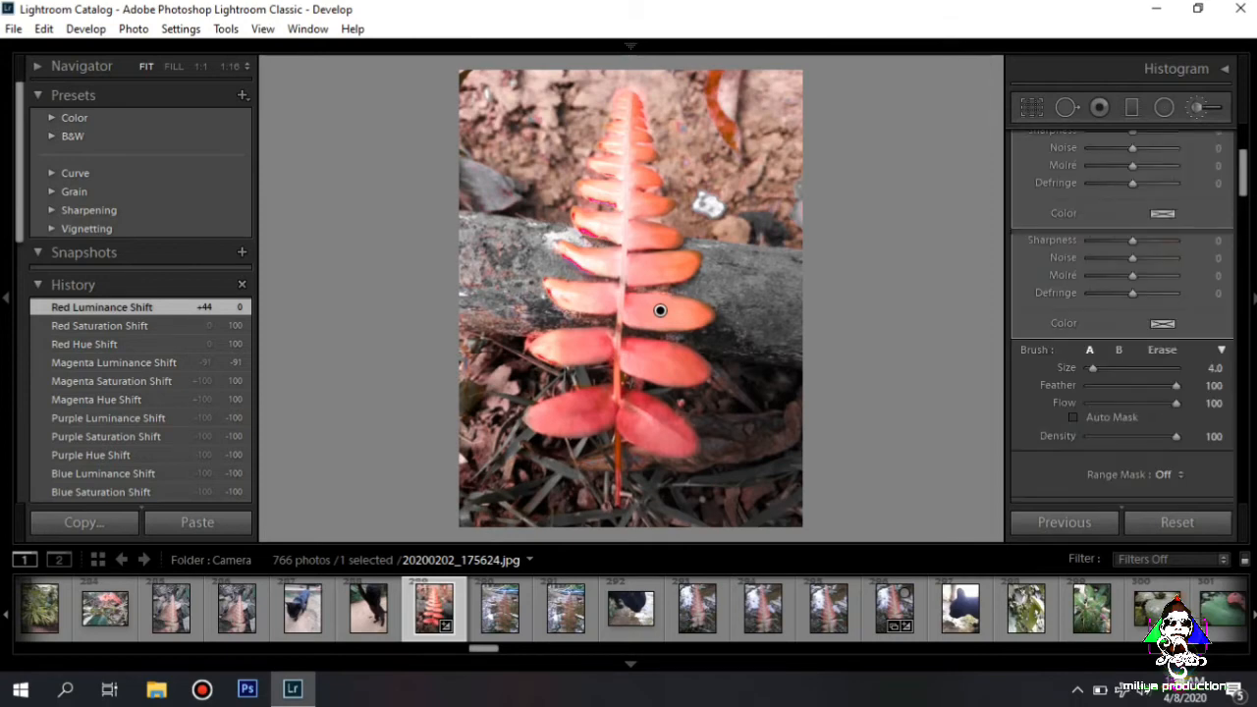
drag(1175, 191, 1134, 239)
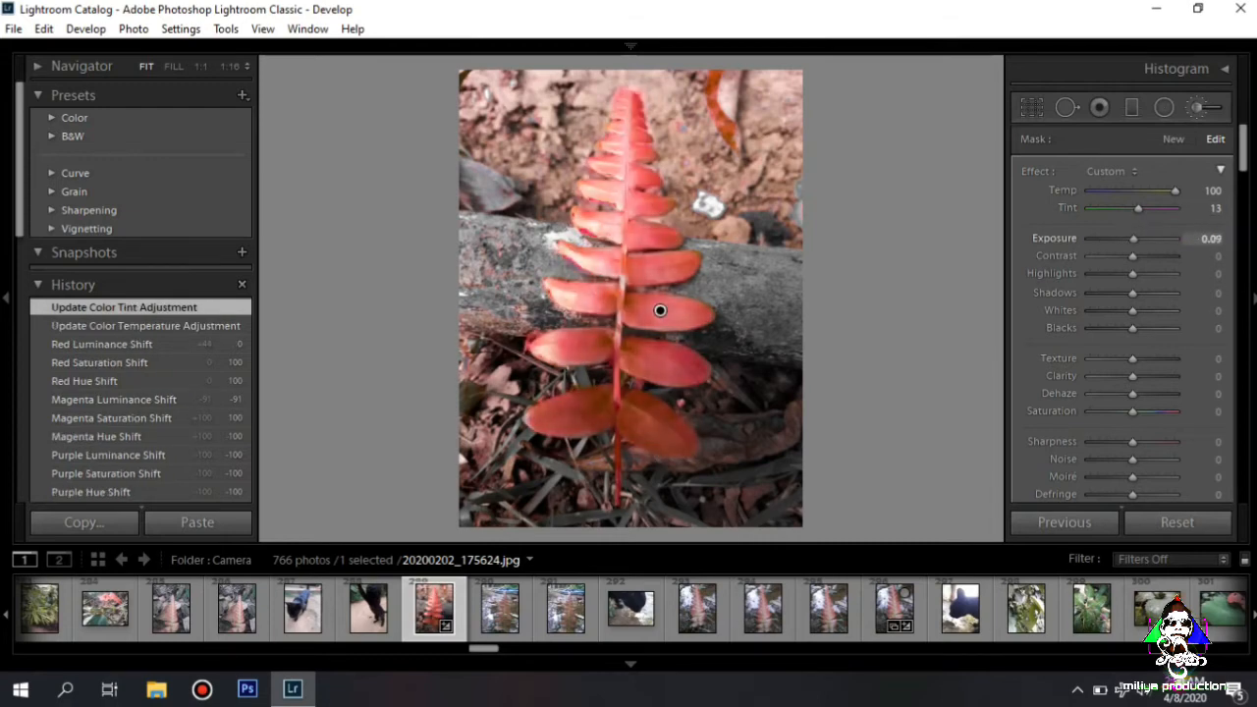
key(Left)
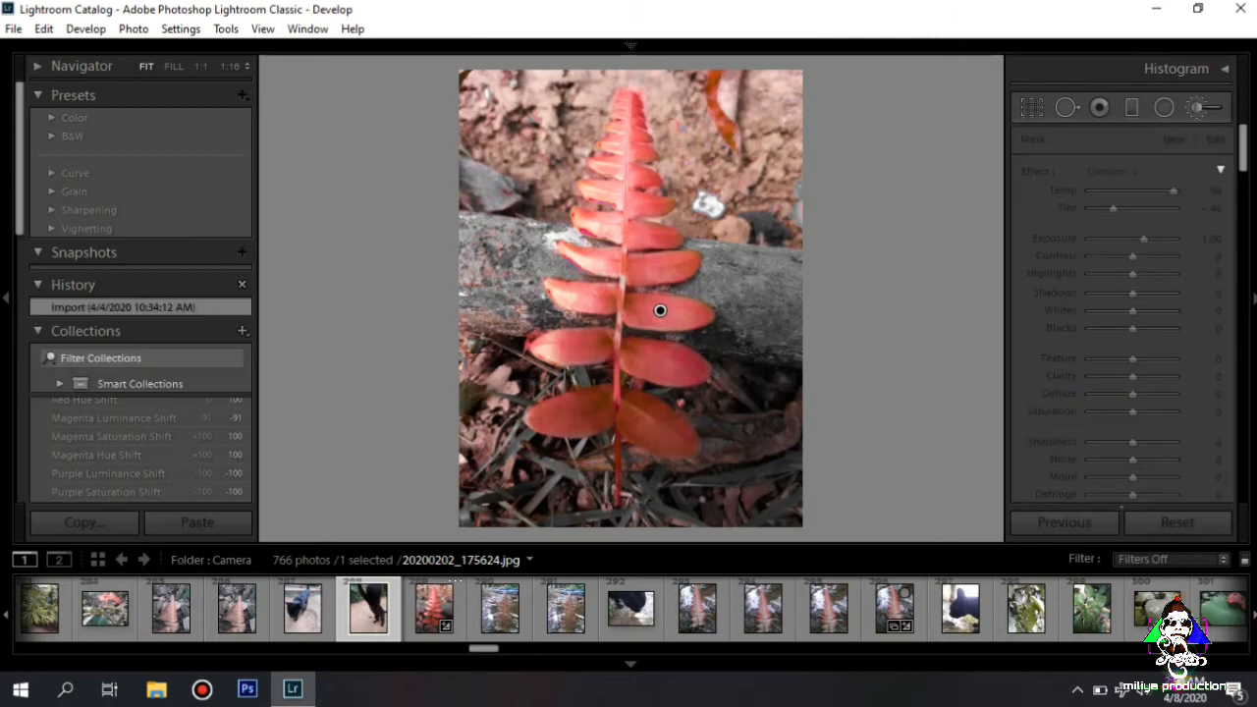
key(Left)
key(Right)
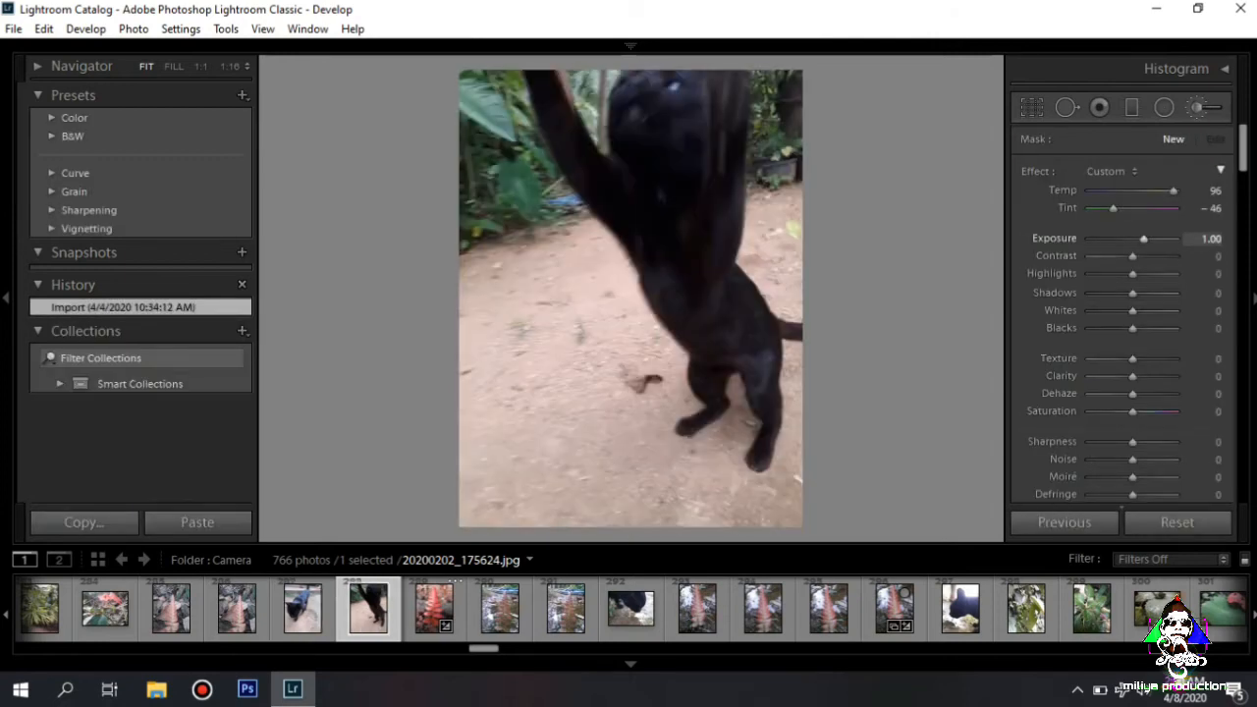
key(Right)
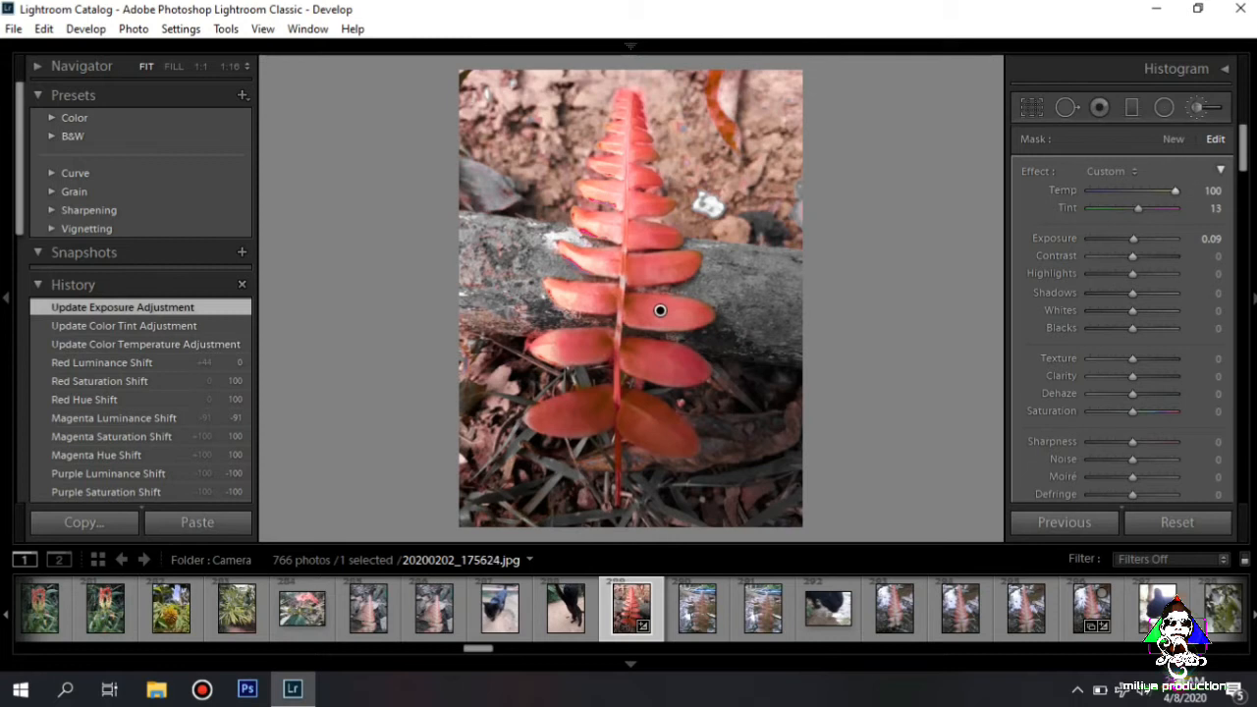
click(1099, 107)
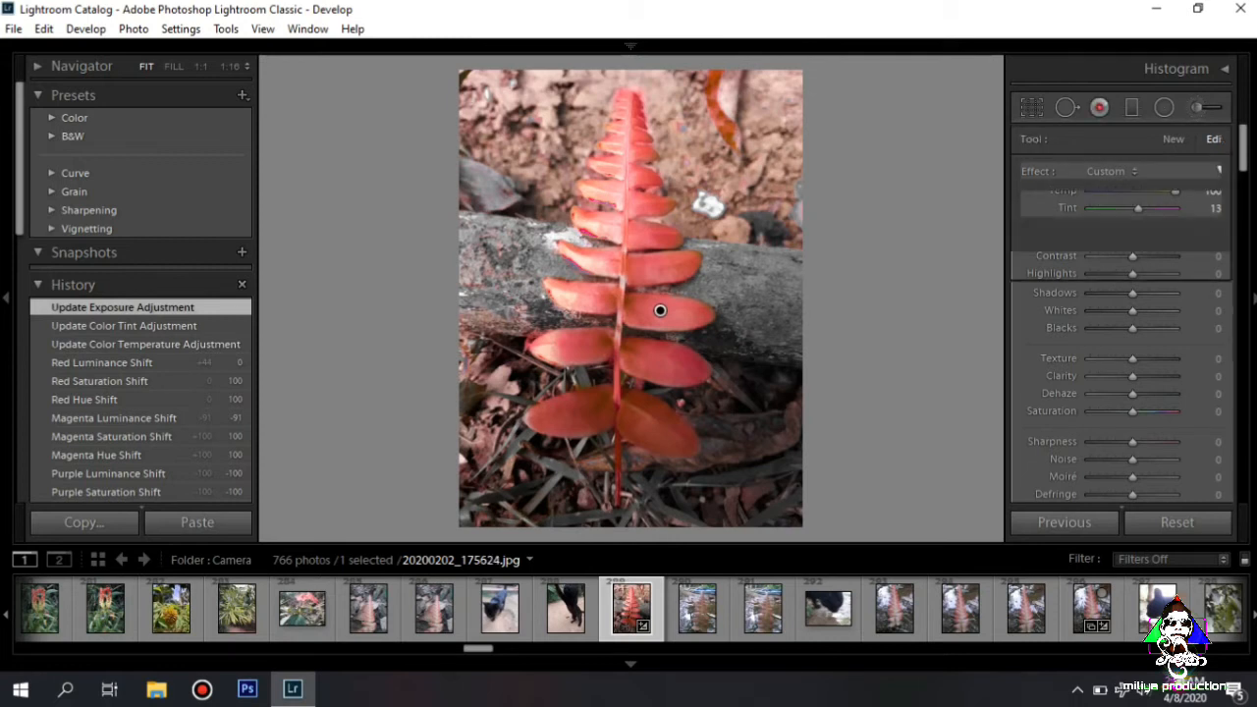
key(r)
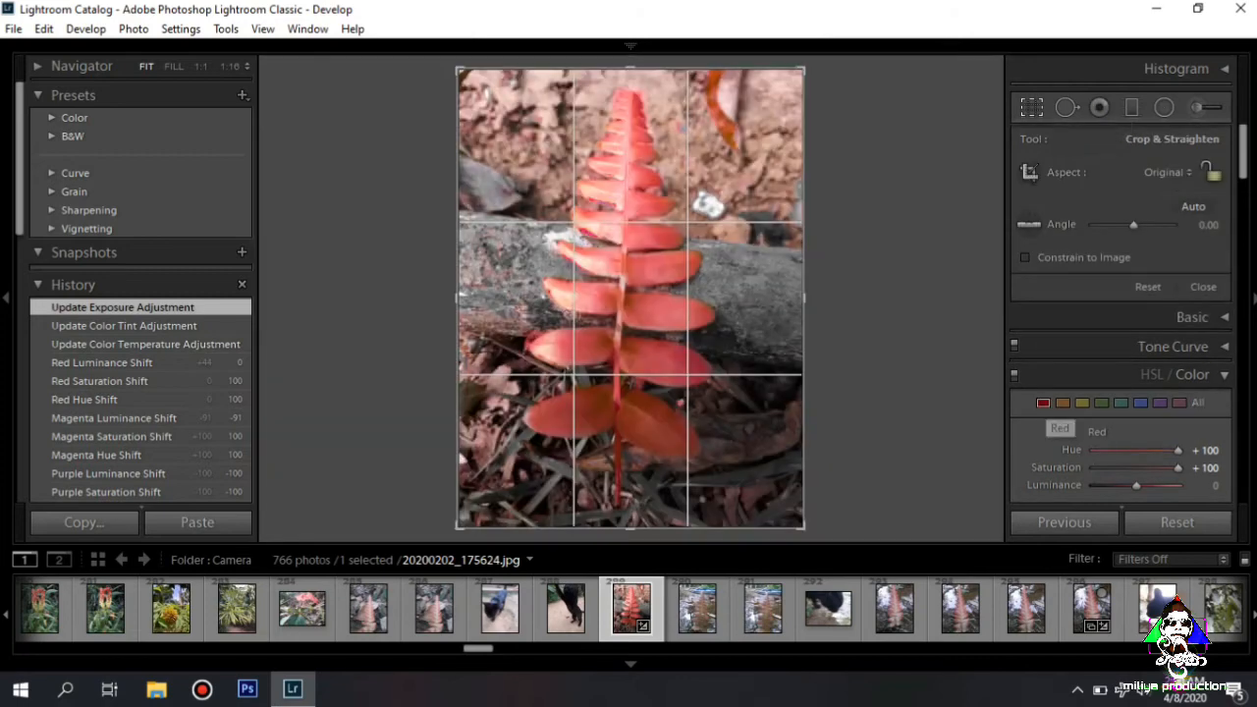
drag(671, 312, 631, 323)
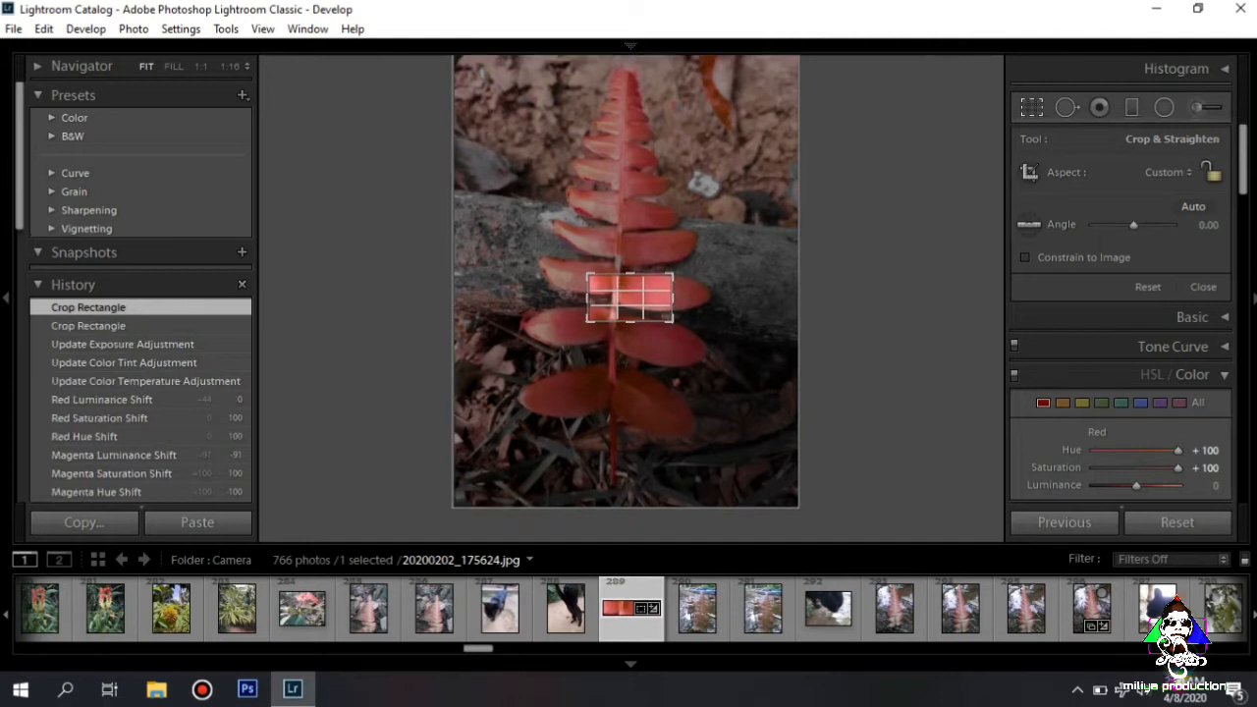
key(Delete)
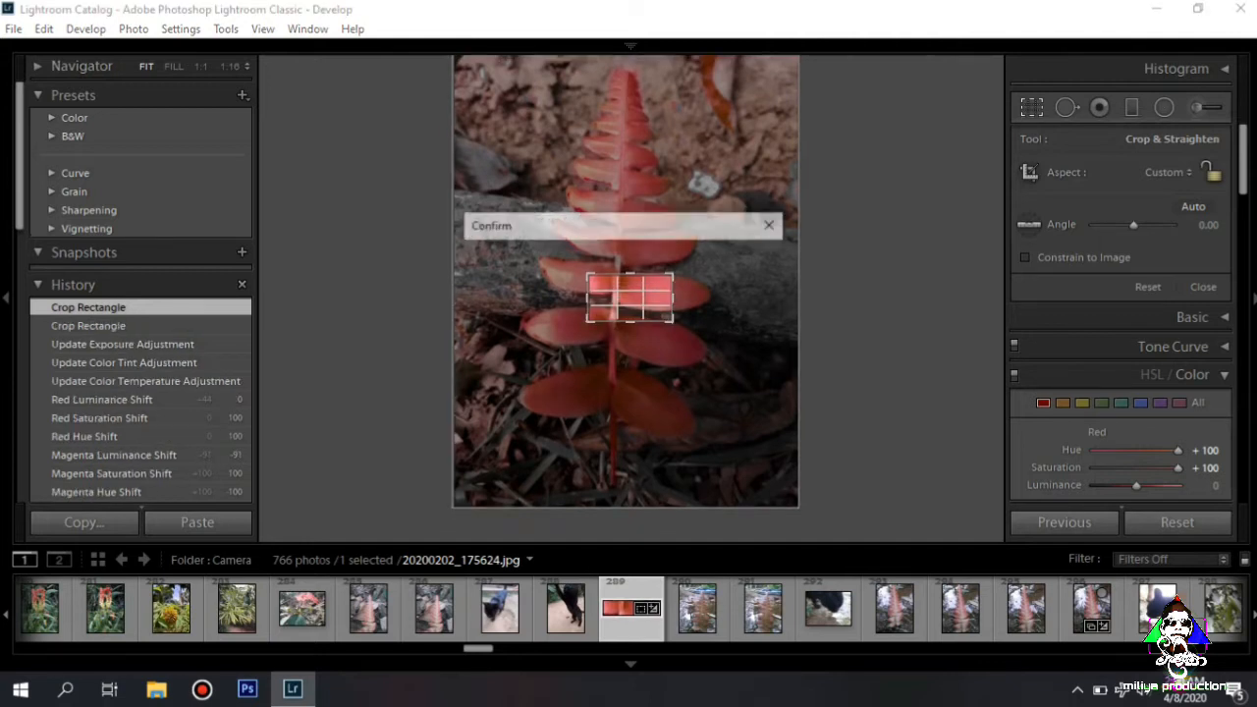
click(772, 225)
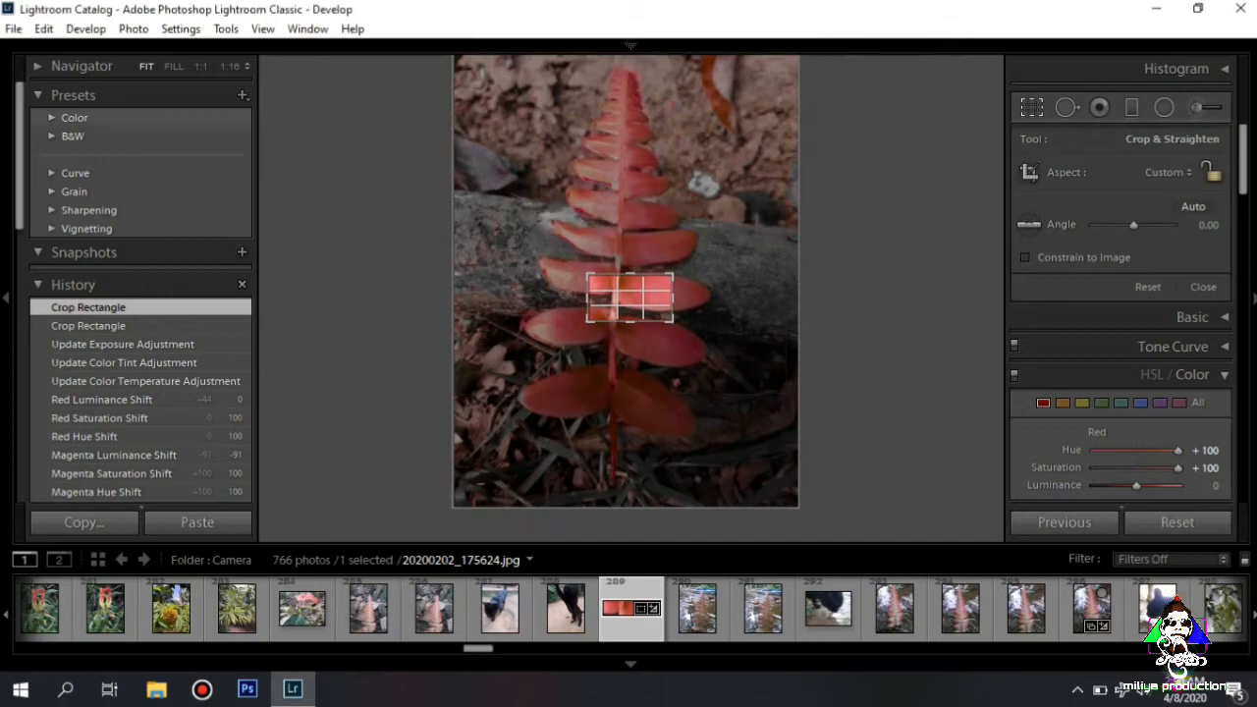
click(44, 30)
mouse_move(134, 29)
mouse_move(44, 29)
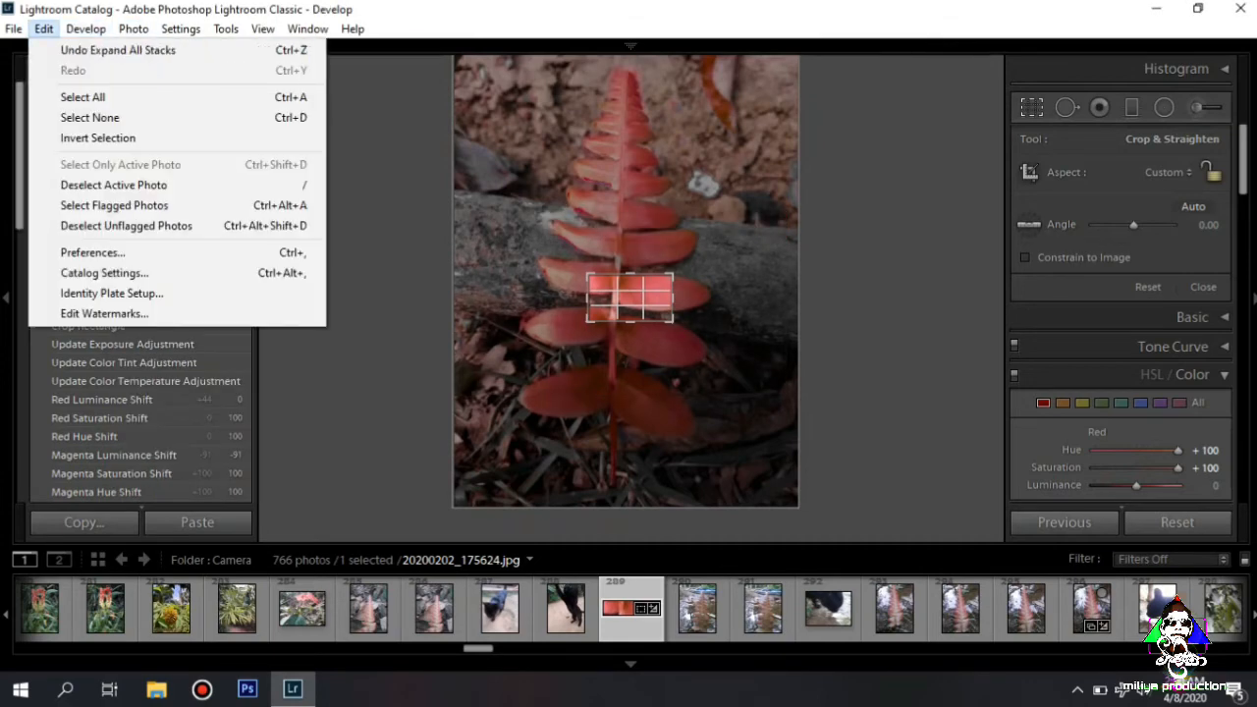
click(98, 50)
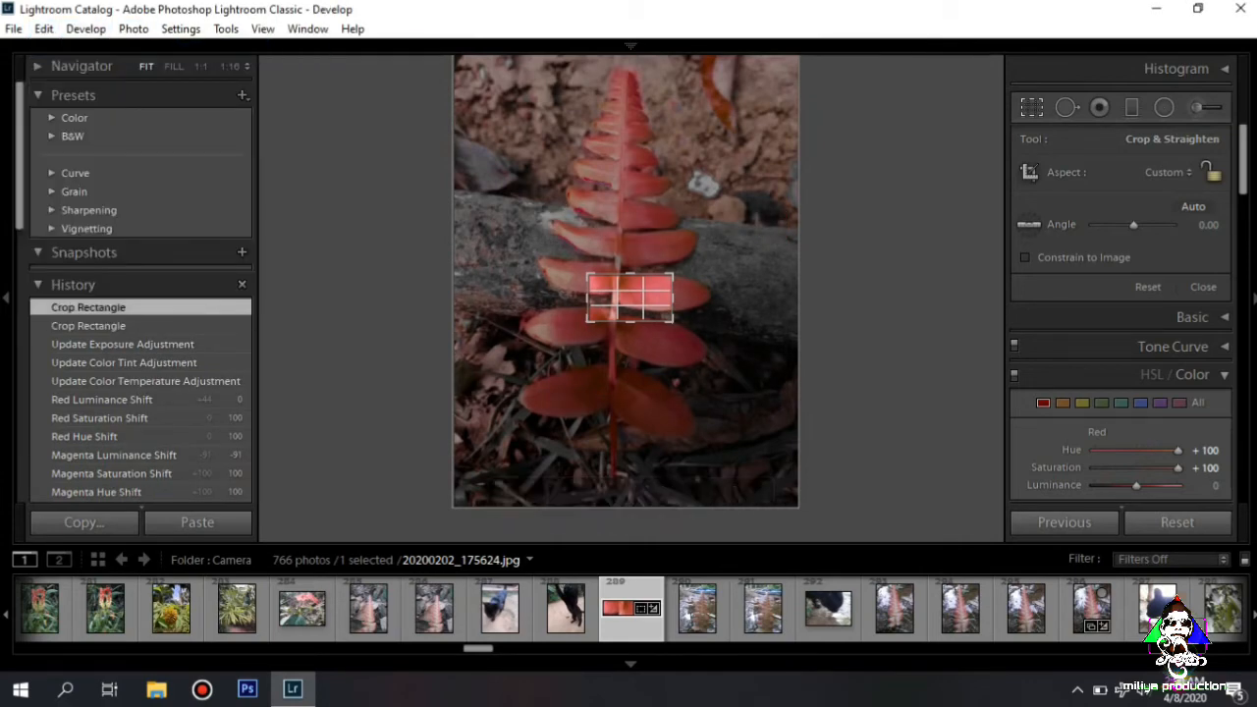
click(1099, 107)
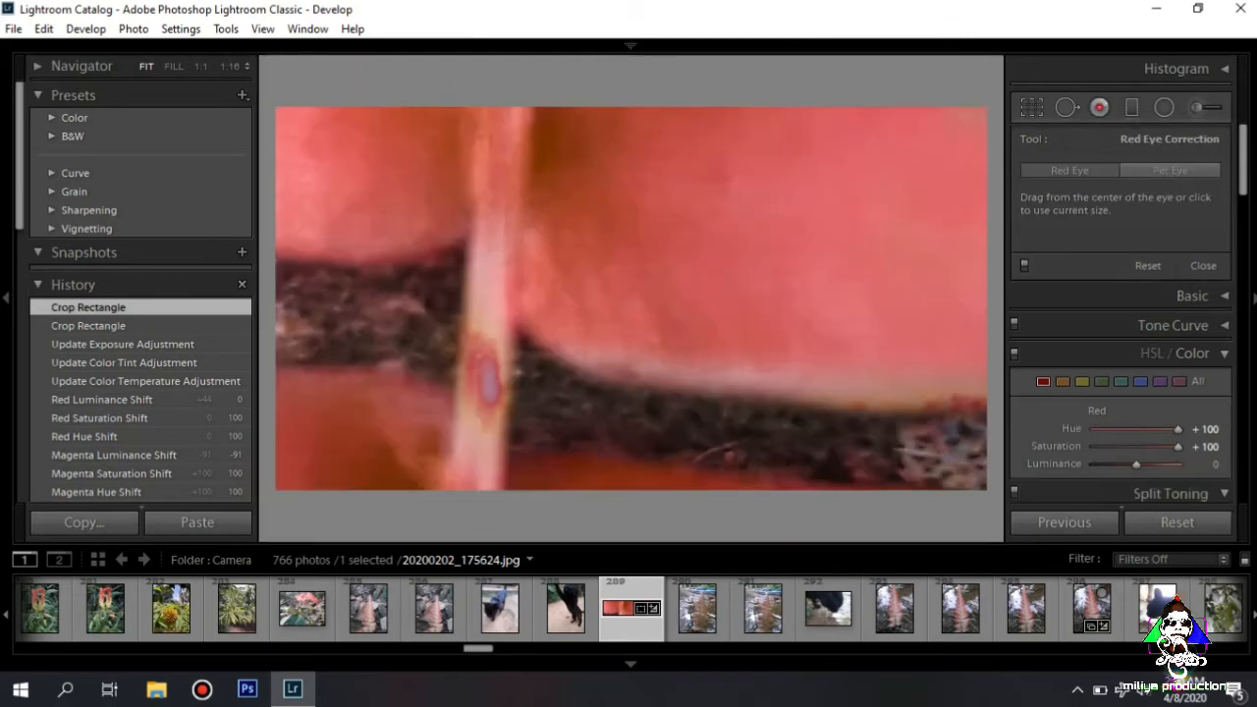
click(1131, 107)
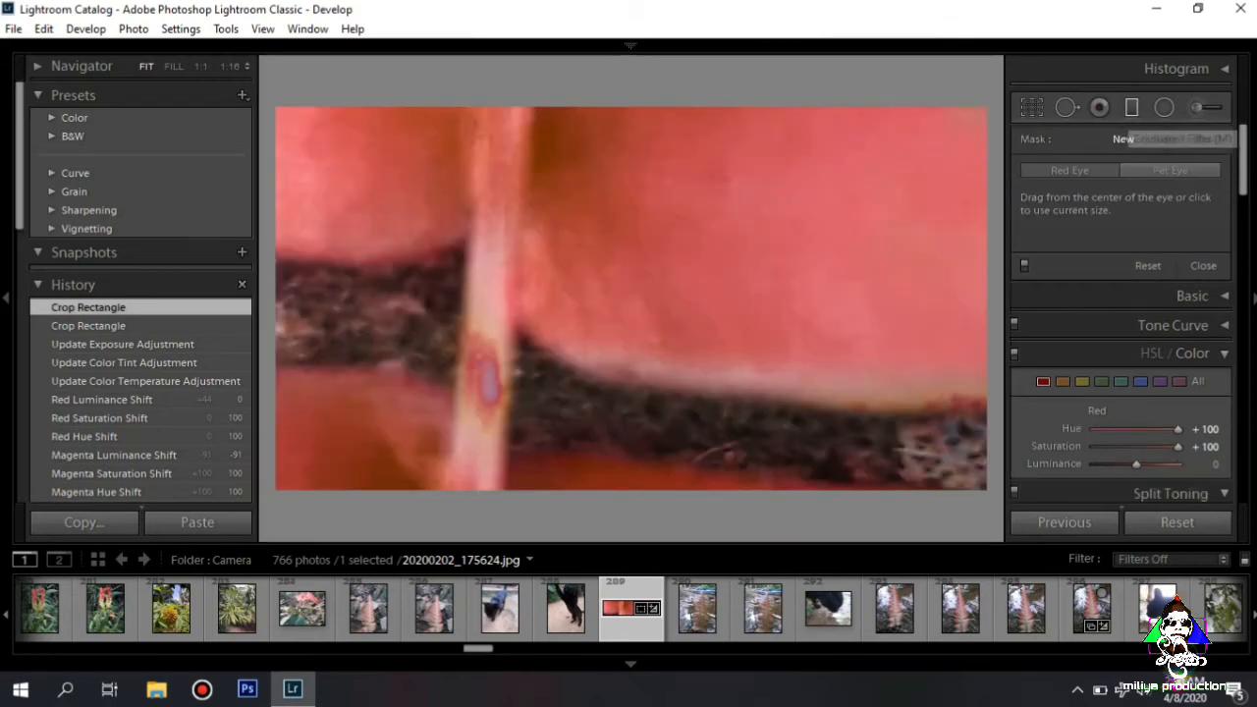
click(1203, 107)
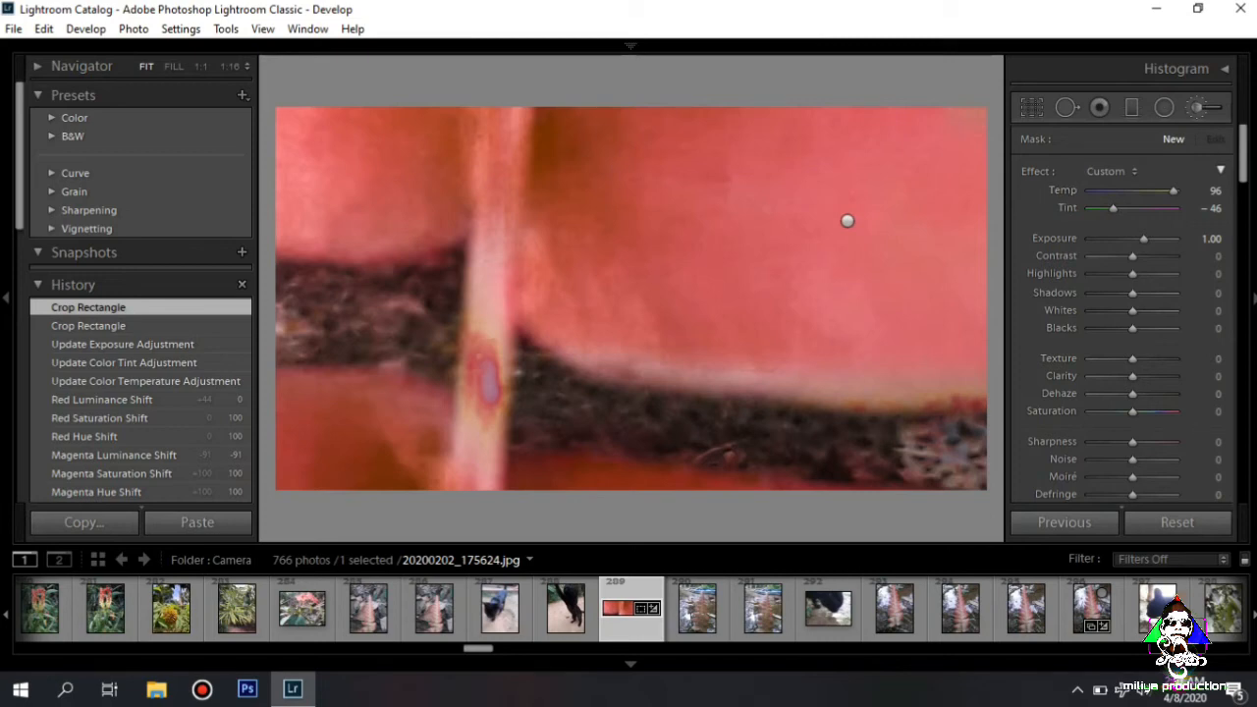
Step: Extend the crop frame back to the full original edges of the fern photo
key(r)
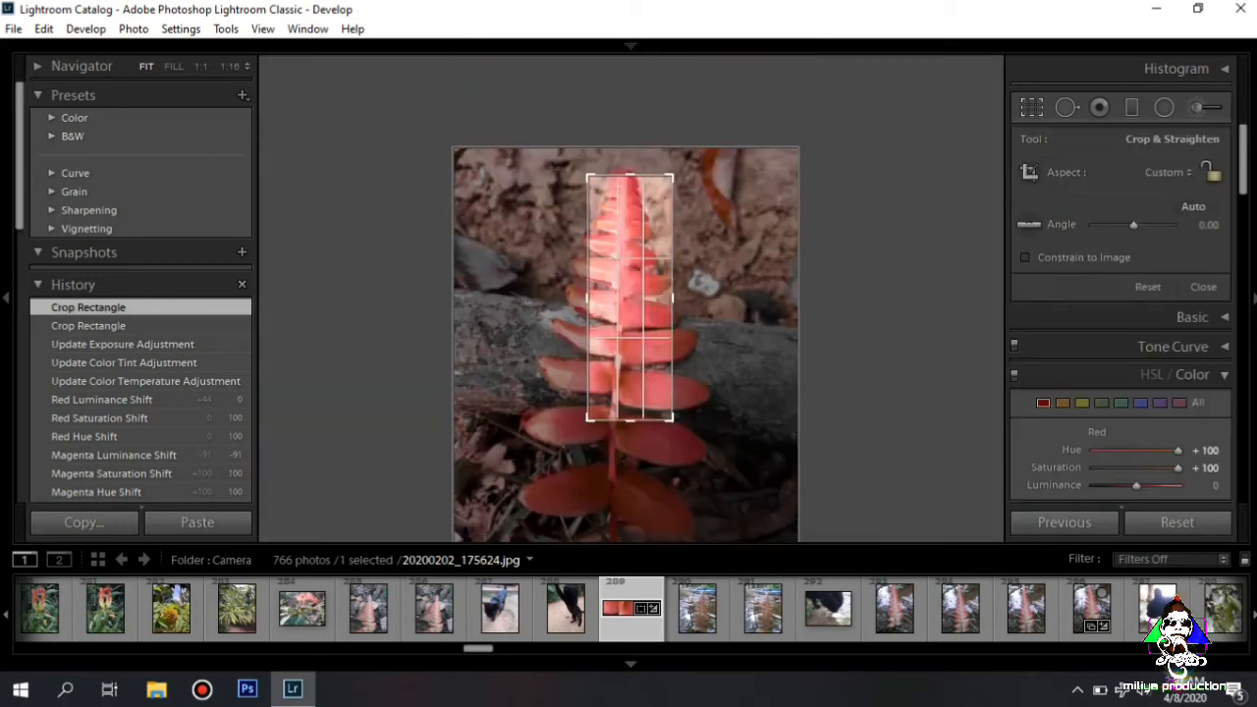
drag(589, 298, 452, 298)
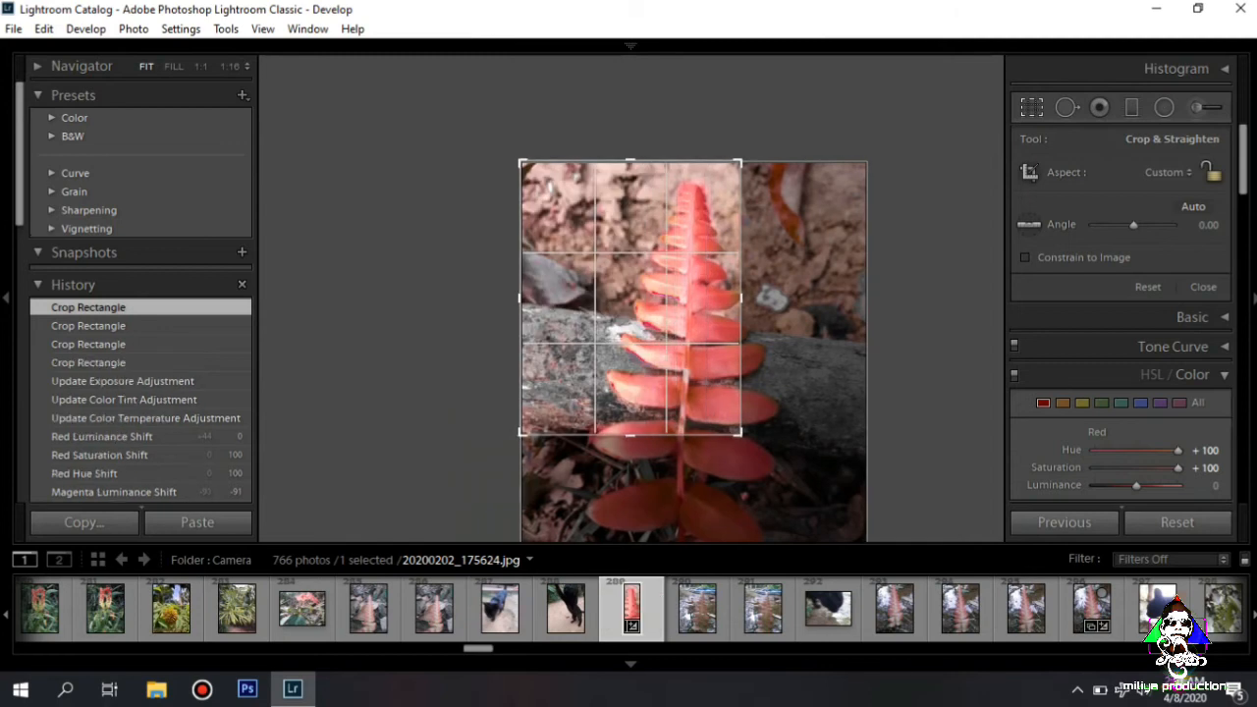
drag(630, 435, 630, 619)
drag(740, 297, 805, 297)
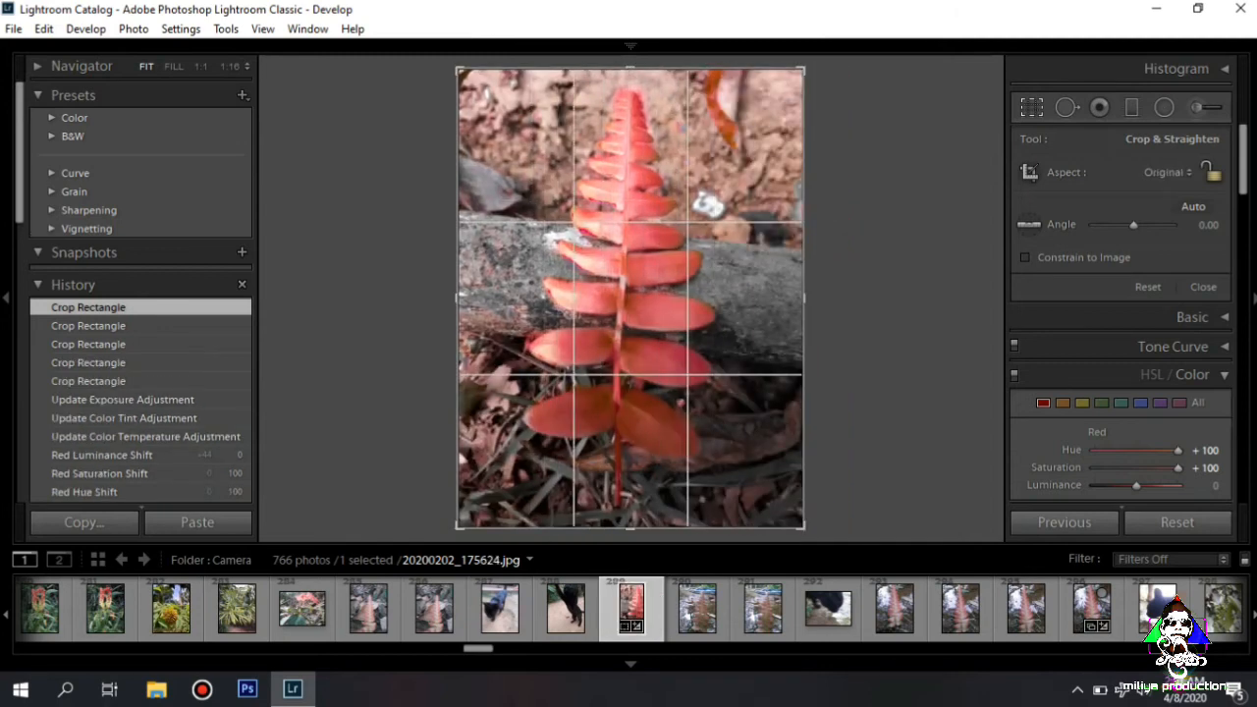
Step: Set the orange Hue to -100, and the red HSL values to Hue +100, Saturation -29 and Luminance +78
click(1062, 403)
mouse_move(1094, 451)
mouse_down()
mouse_move(1179, 451)
mouse_move(1094, 451)
mouse_up()
click(1043, 402)
drag(1178, 450, 1168, 485)
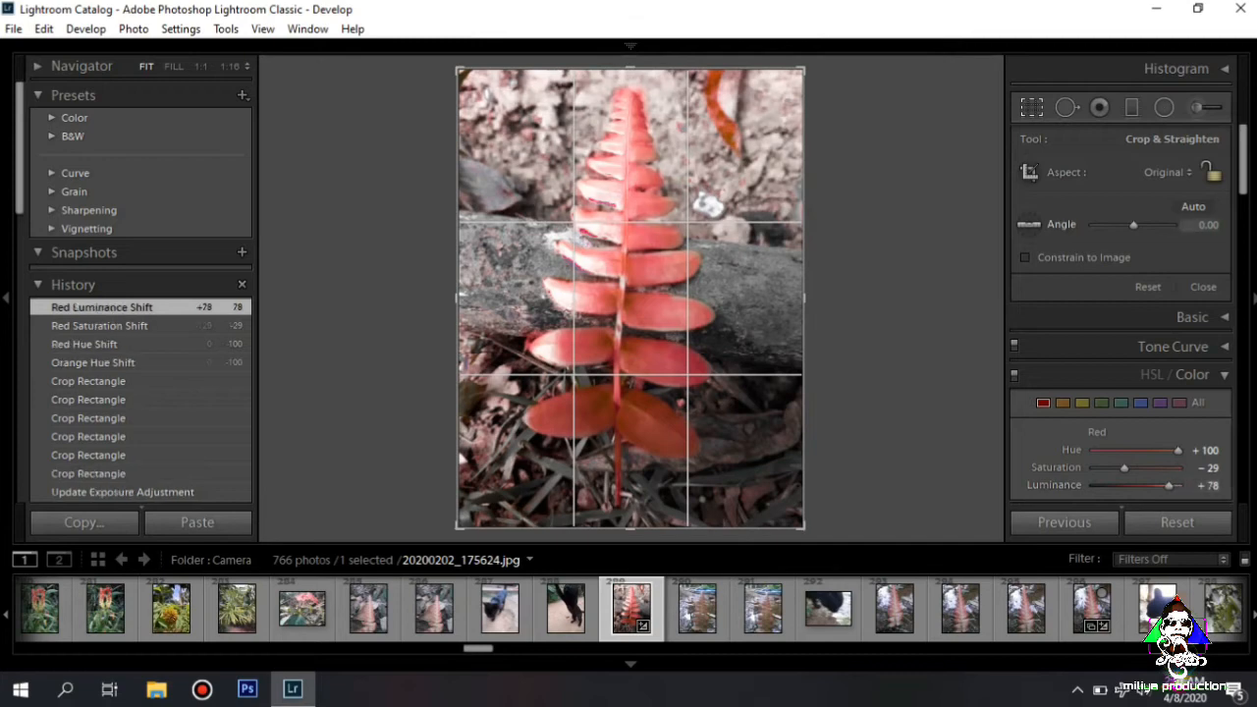
Step: Reselect the fern's existing brush adjustment and set its Tint to 24
key(k)
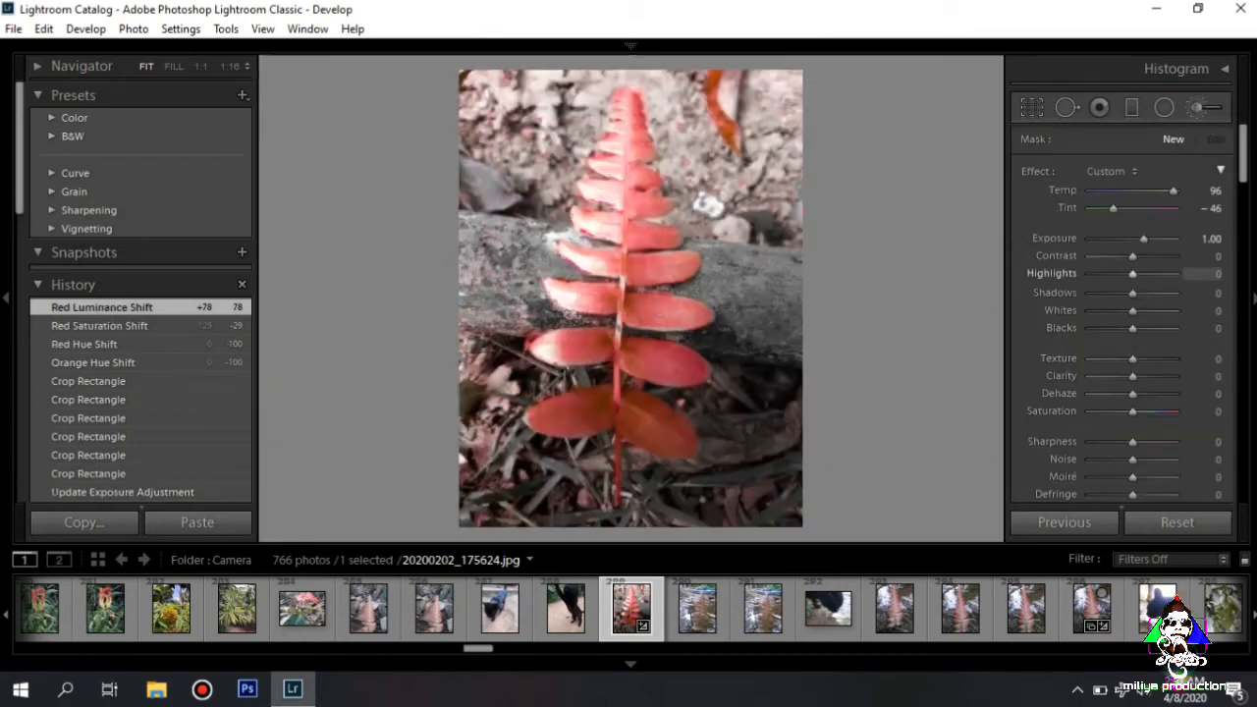
drag(1113, 208, 1149, 209)
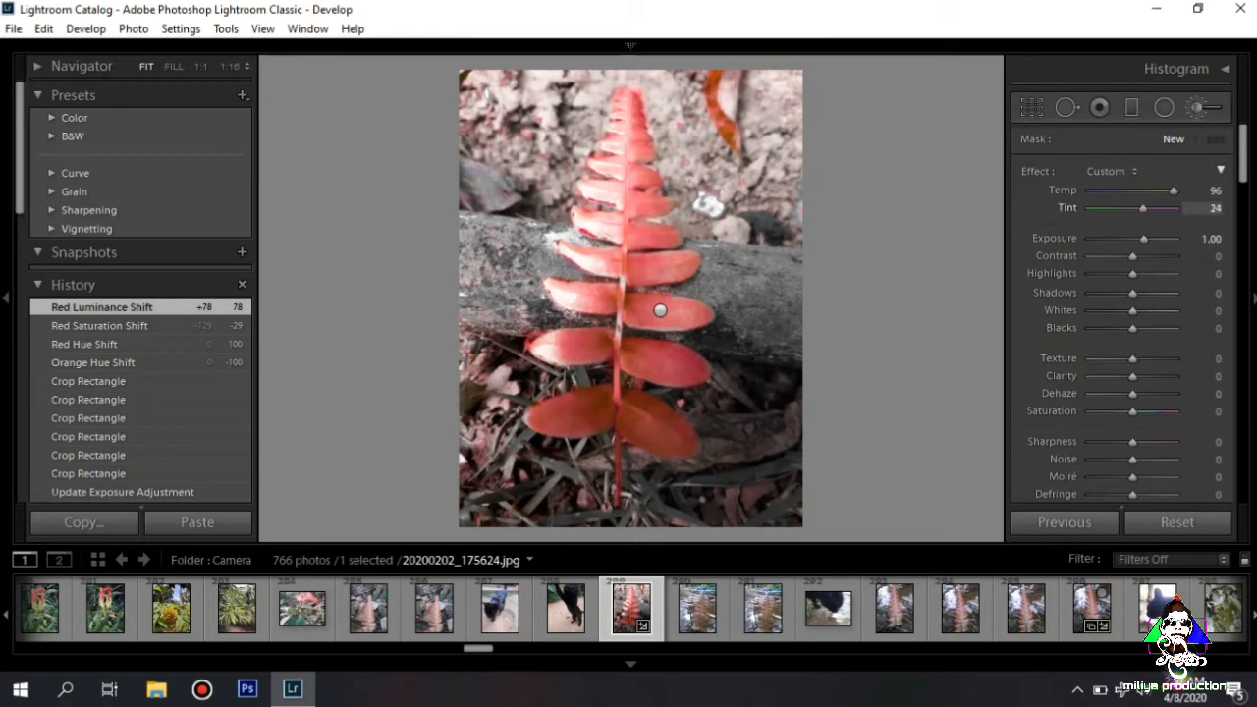
click(660, 310)
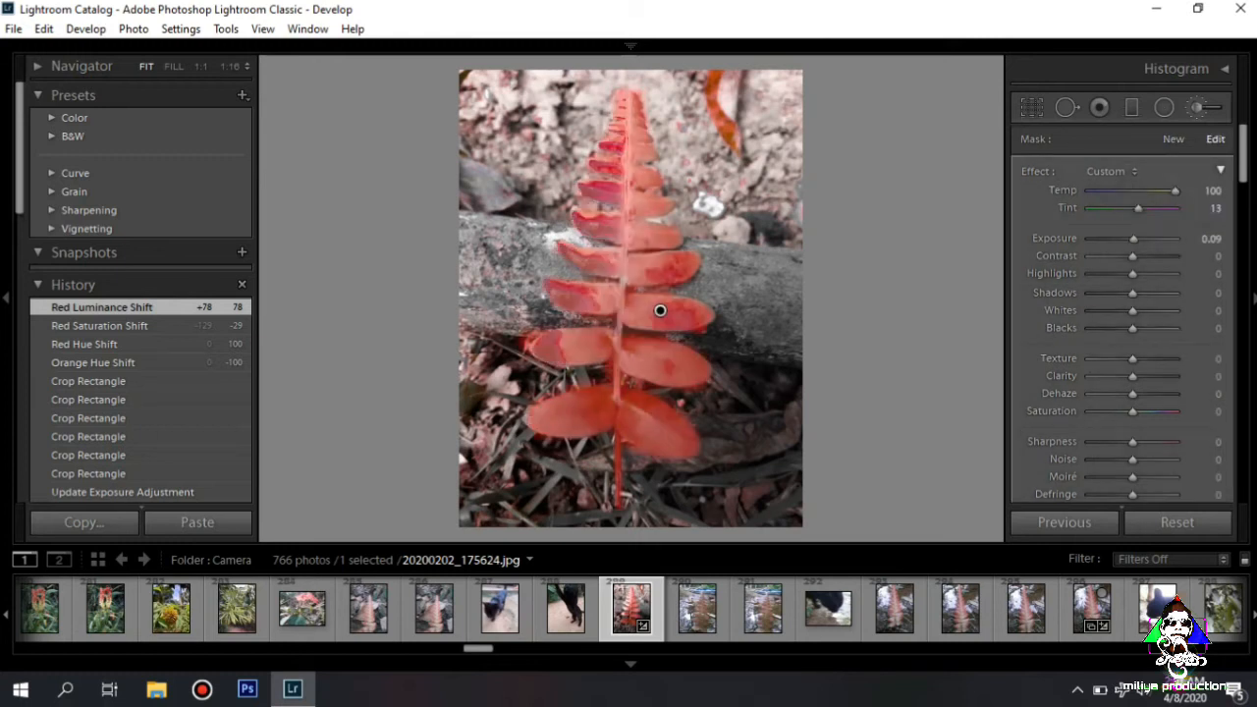
mouse_move(660, 310)
mouse_down()
mouse_move(763, 312)
mouse_move(710, 317)
mouse_move(667, 371)
mouse_move(662, 301)
mouse_move(658, 312)
mouse_up()
drag(1100, 208, 1143, 208)
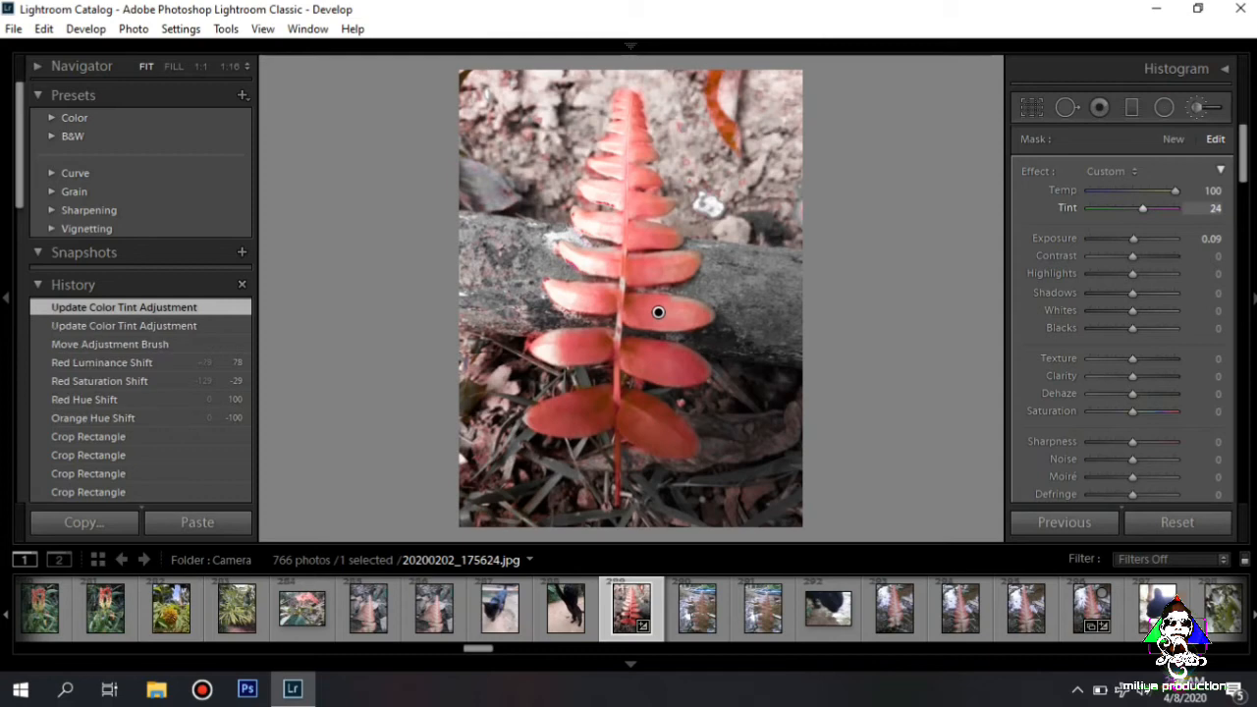
scroll(1121, 315, down, 6)
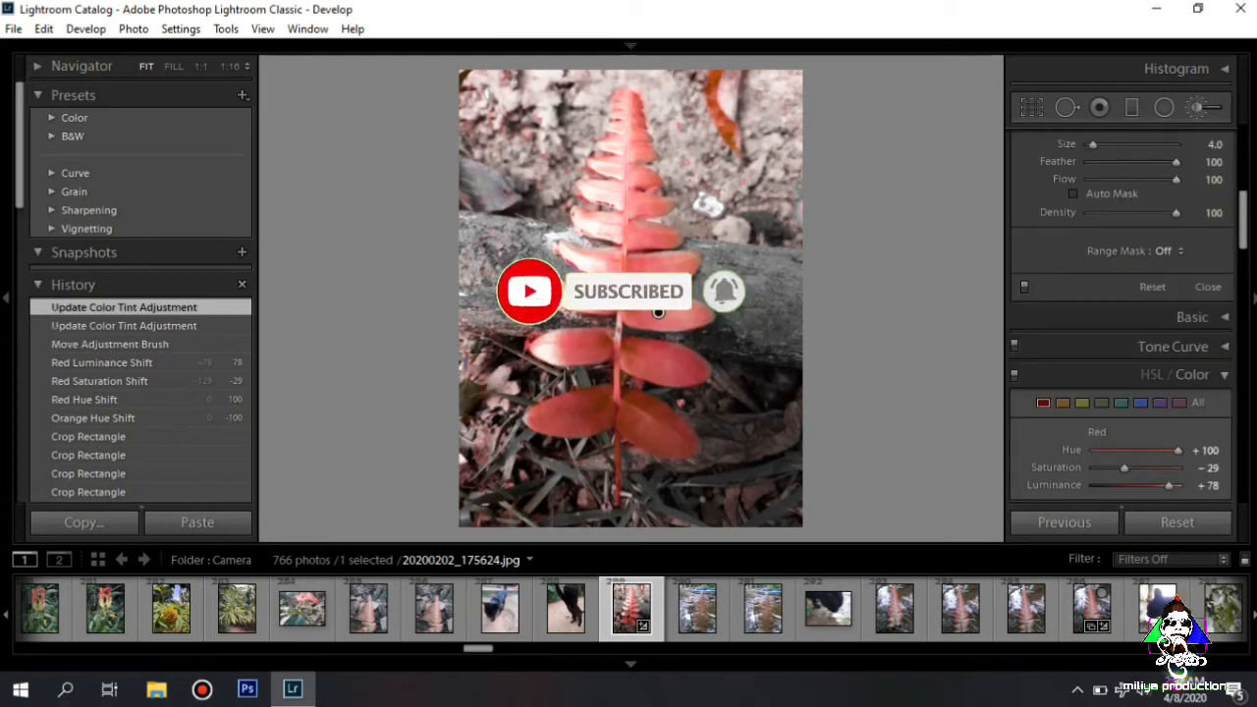
key(alt+f)
key(Right)
key(Right)
key(Left)
key(Left)
key(Down)
key(Down)
key(Down)
key(Down)
key(Down)
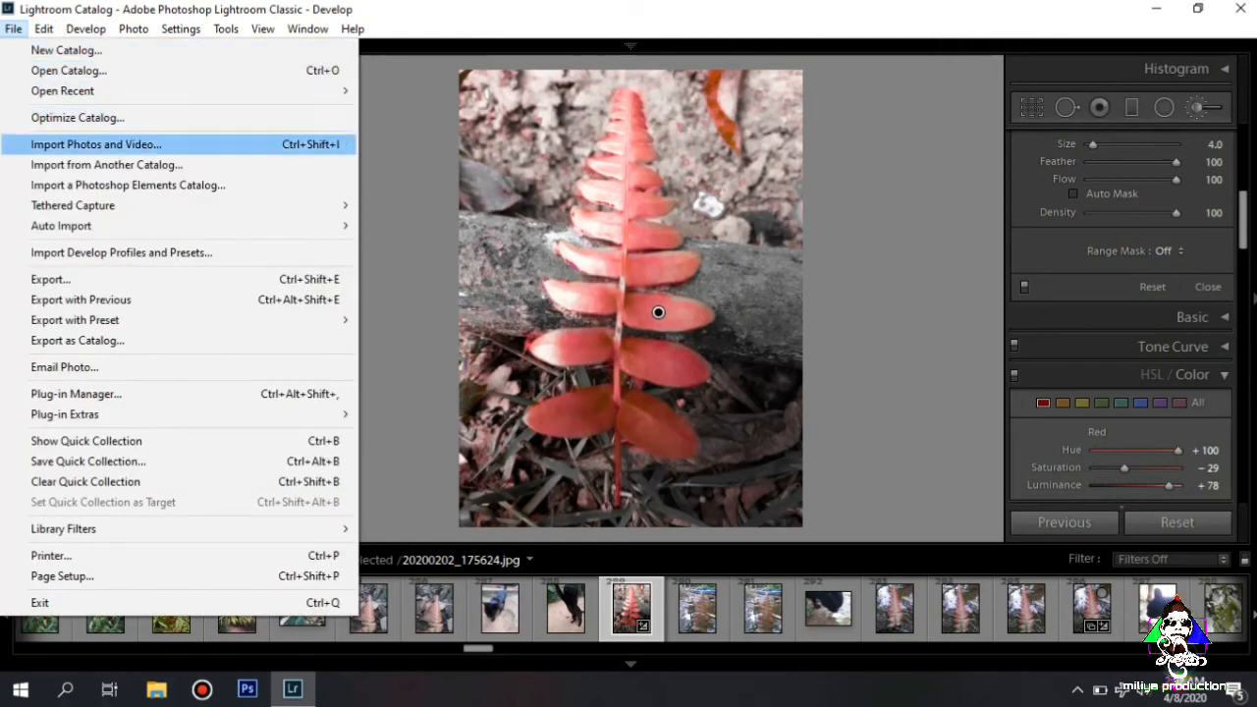
key(Down)
key(Down)
key(Down)
key(Down)
key(Down)
key(Down)
key(Down)
key(Down)
key(Up)
key(Up)
key(Escape)
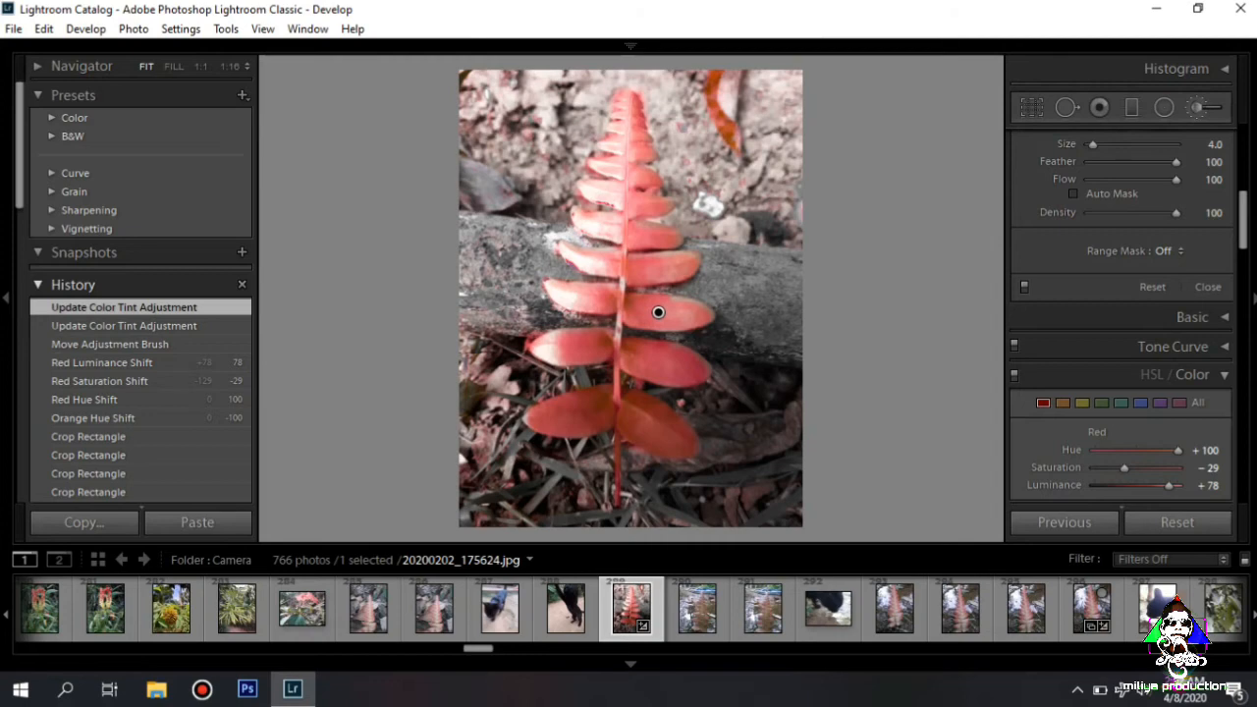
Step: Export the photo to the hard drive, into the Untitled Export subfolder on the Desktop, using a unique name for the existing file
key(ctrl+shift+e)
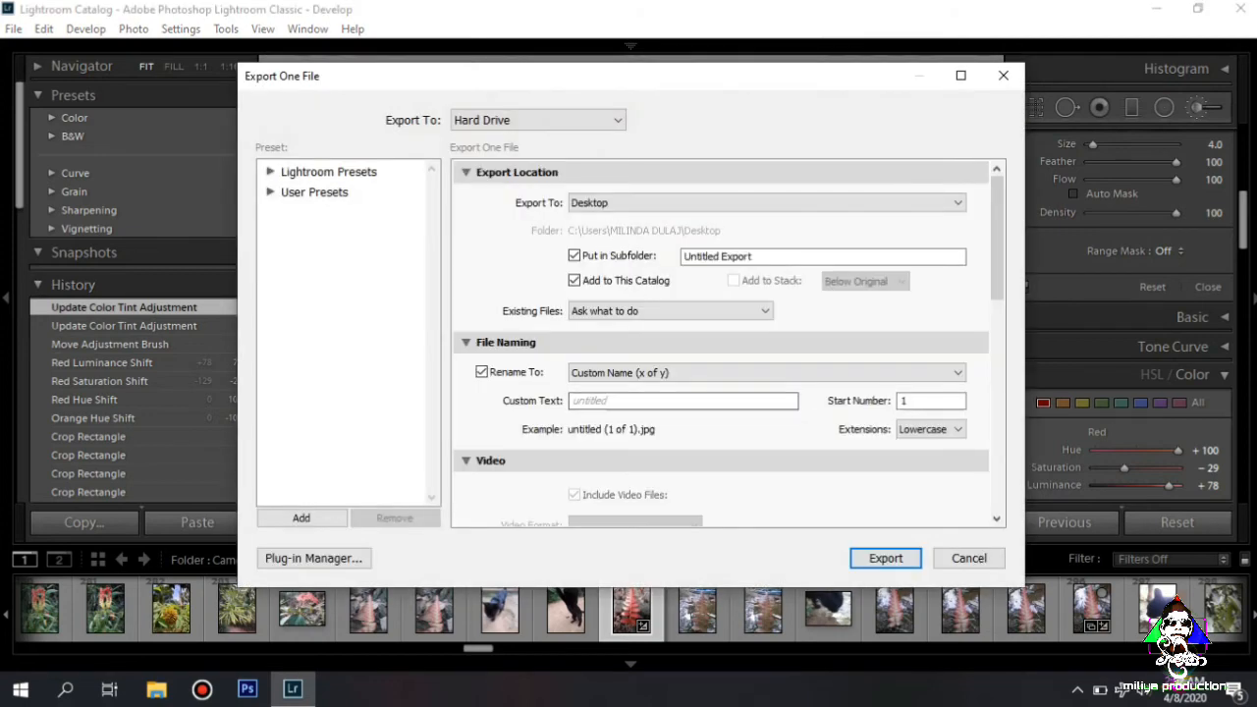
click(539, 120)
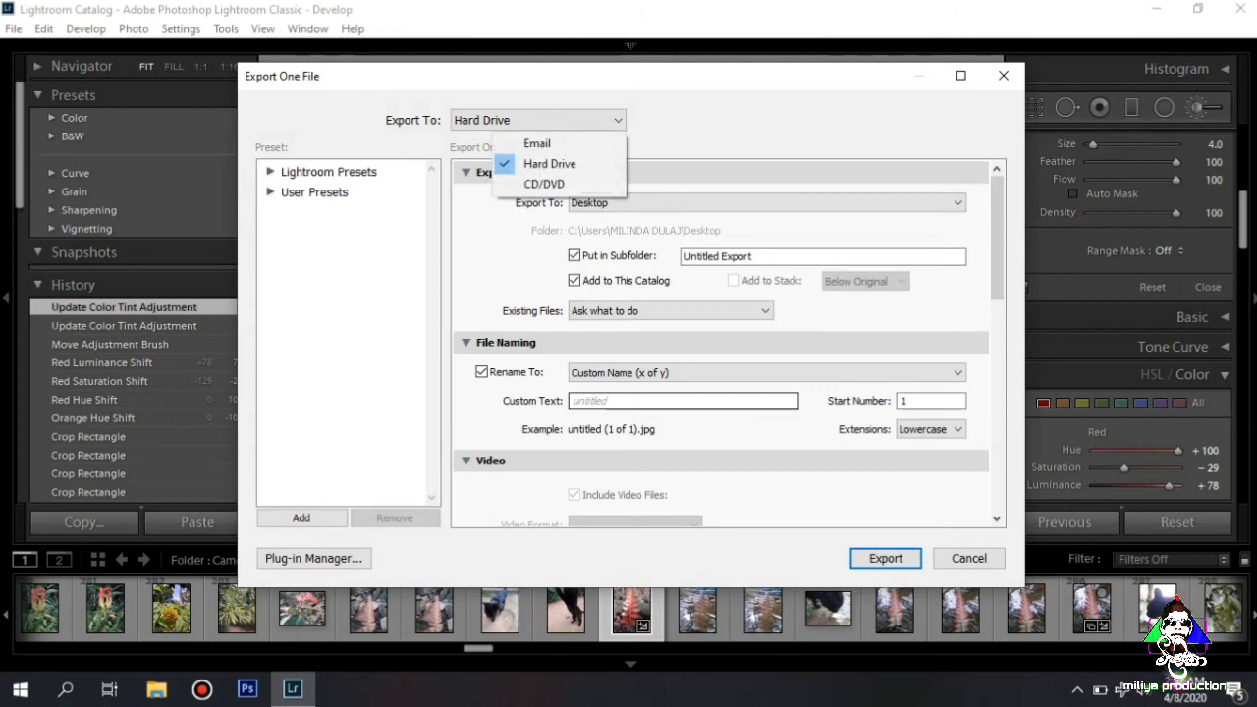
click(550, 164)
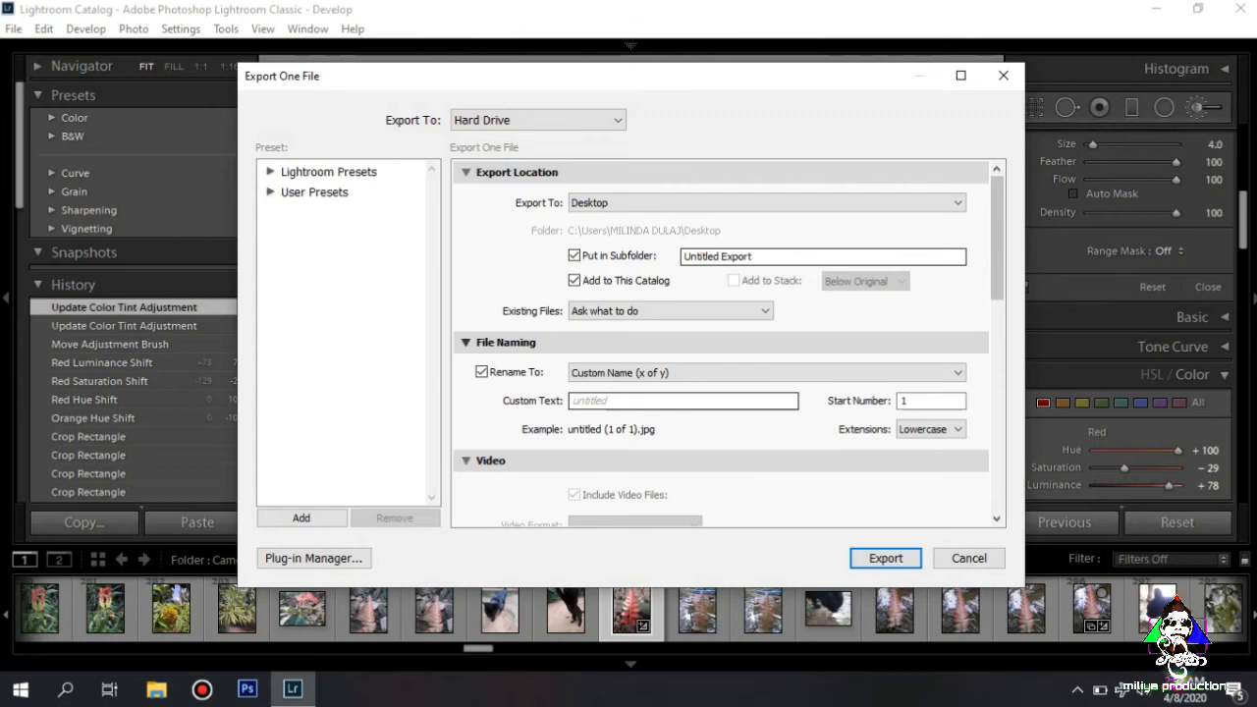
click(886, 558)
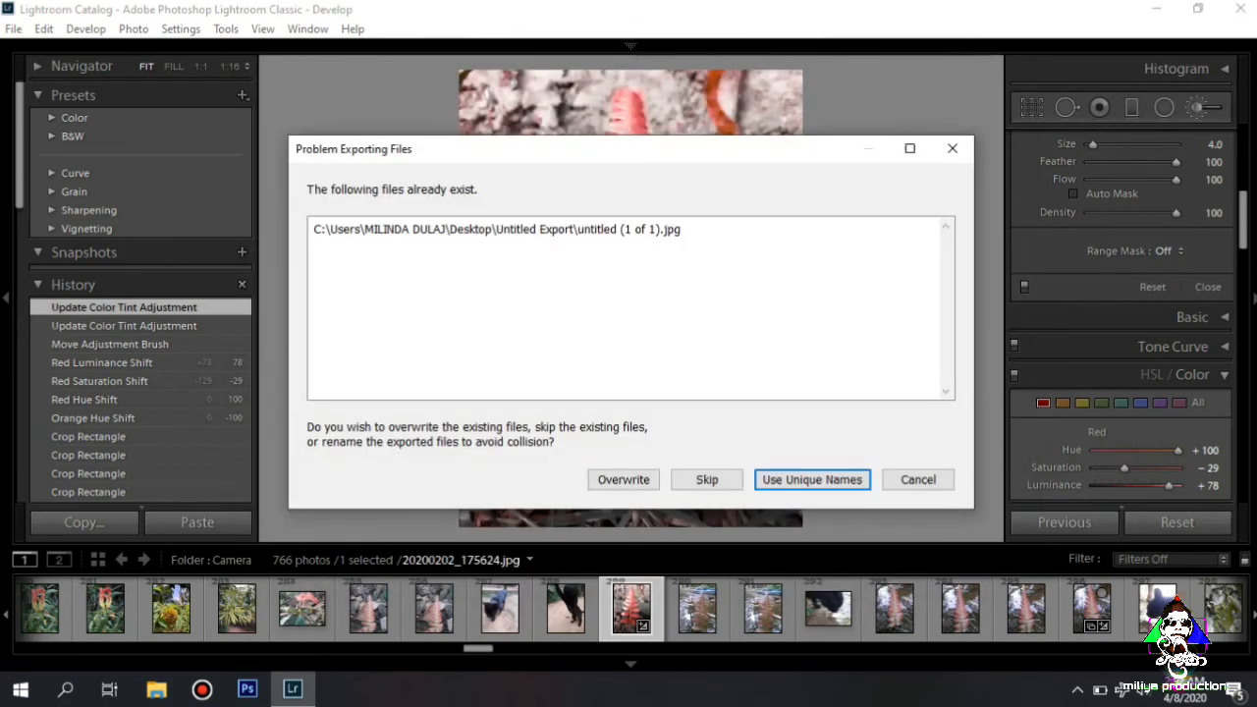
key(Return)
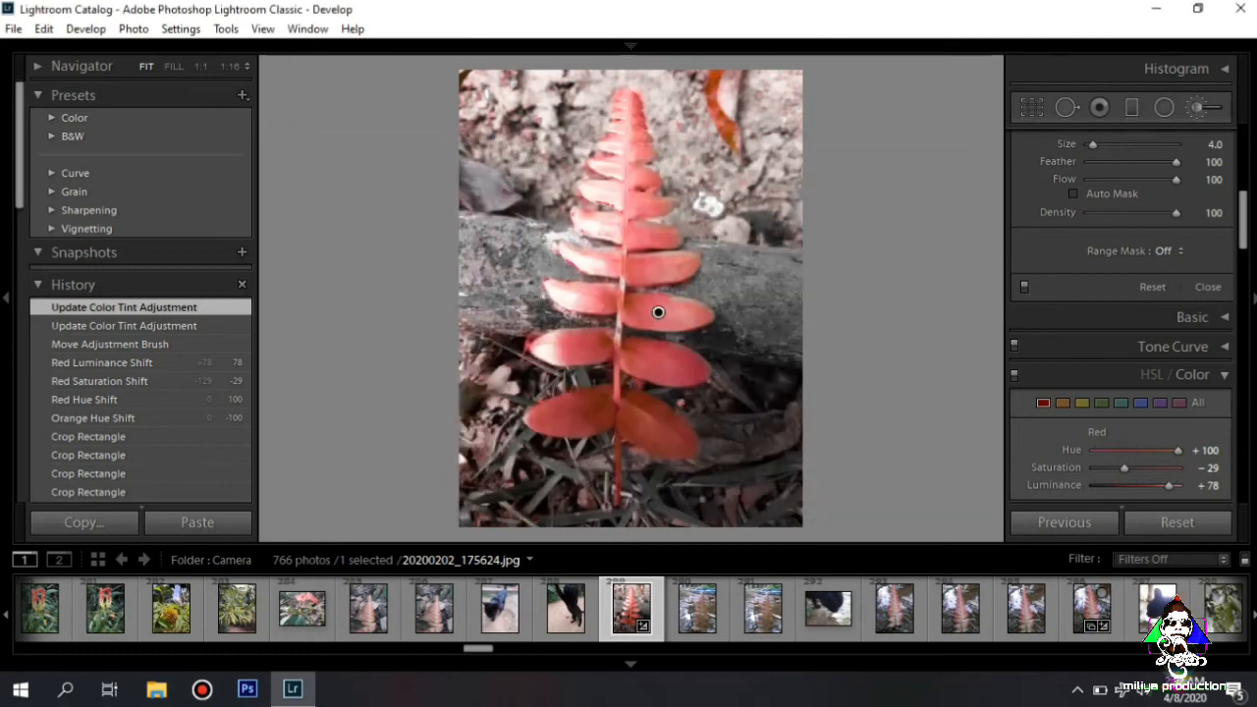
Step: Minimize Lightroom to show the desktop and refresh it
click(1156, 9)
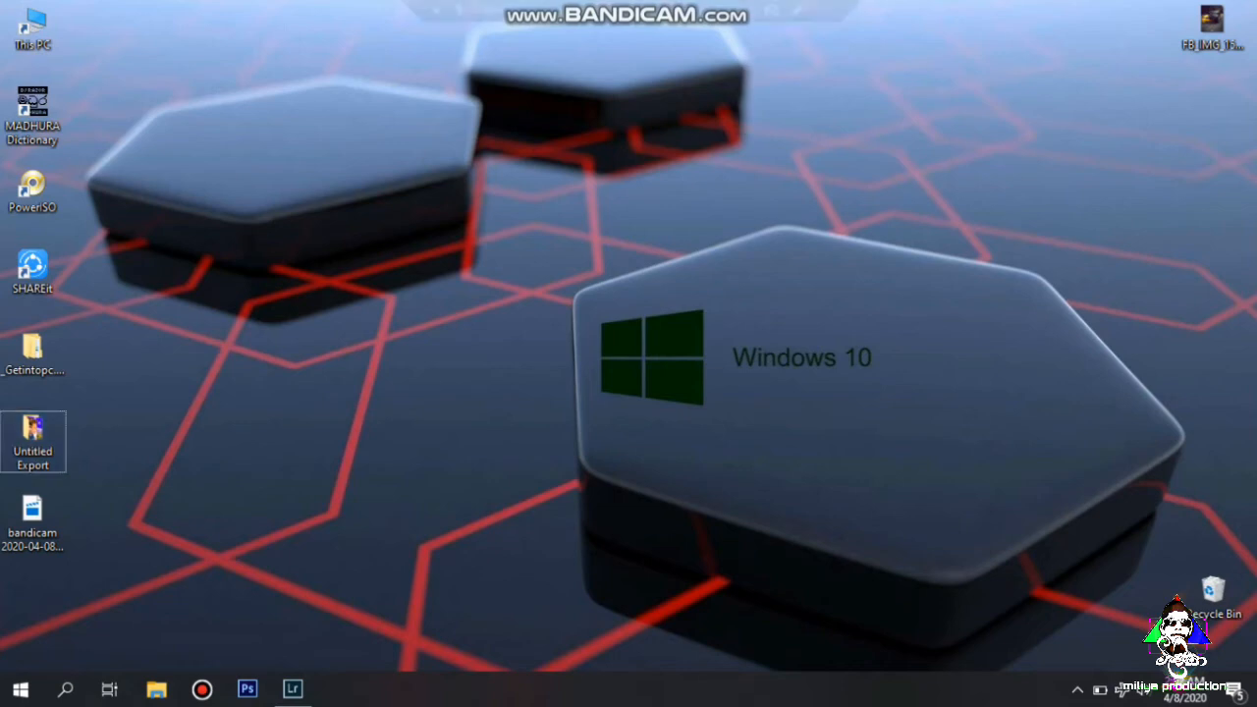
right_click(194, 346)
click(236, 400)
right_click(365, 258)
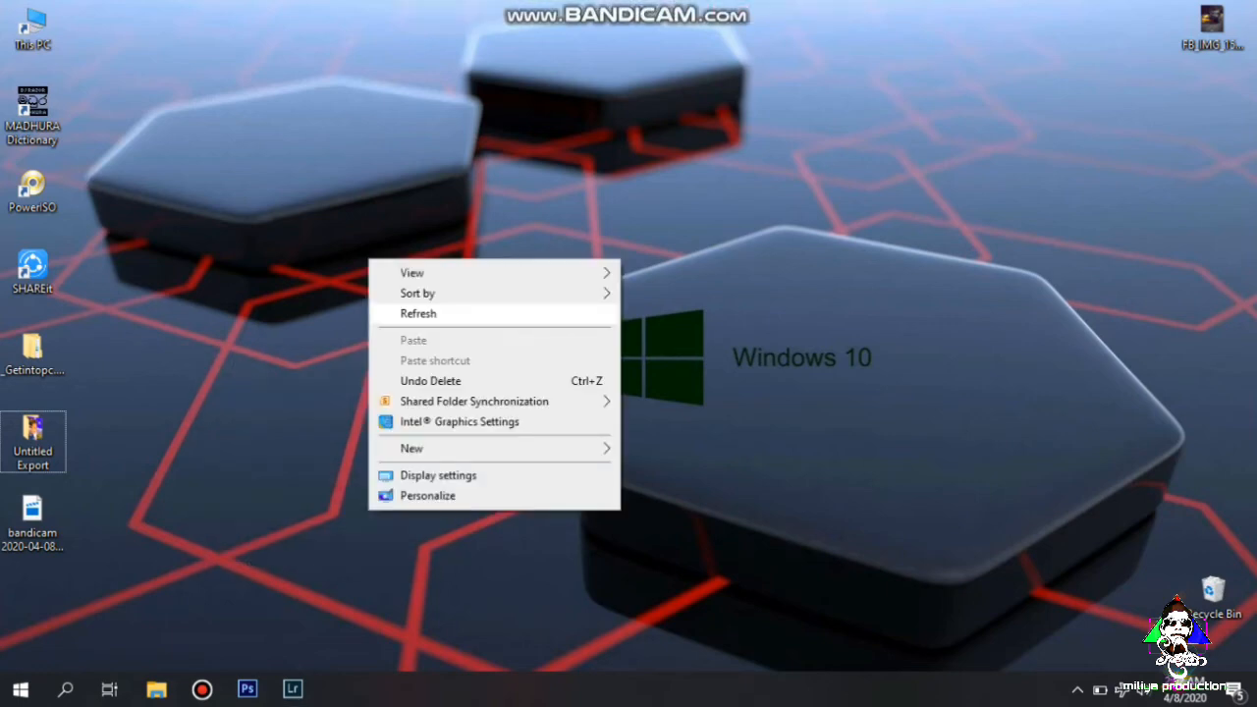
click(413, 312)
right_click(465, 312)
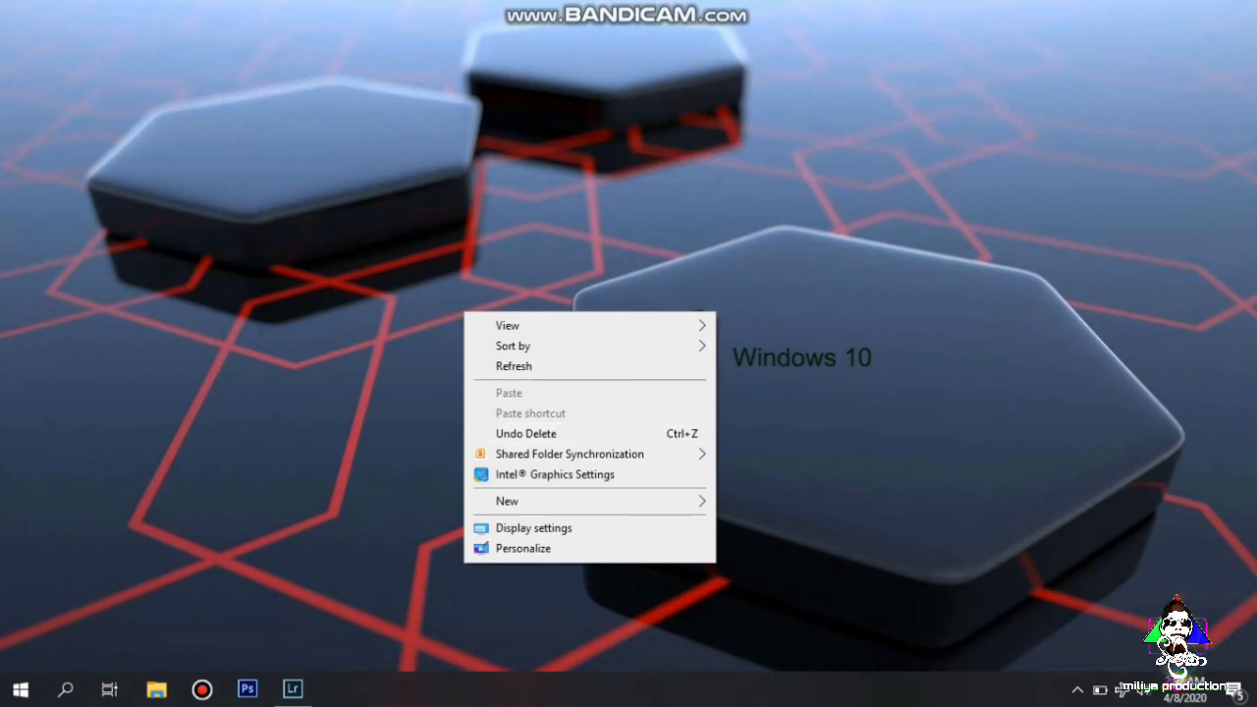
click(514, 365)
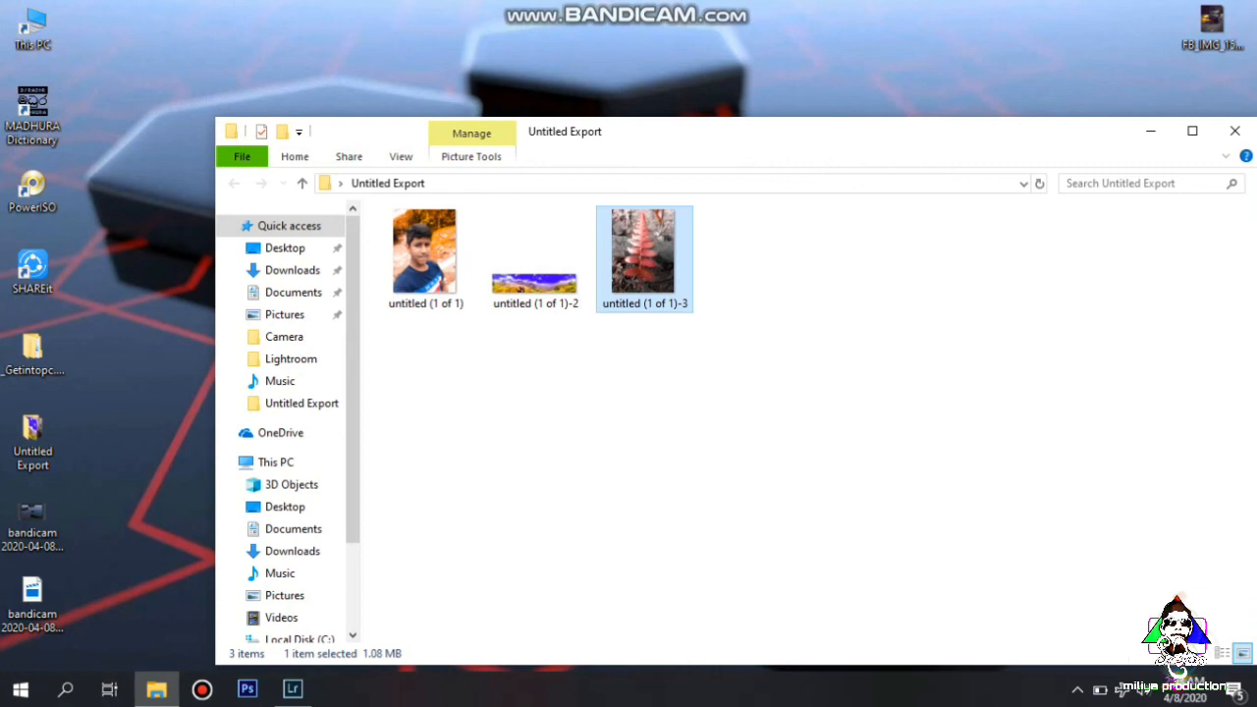
Step: Open the exported fern image untitled (1 of 1)-3 from the Untitled Export folder in Photos
double_click(645, 257)
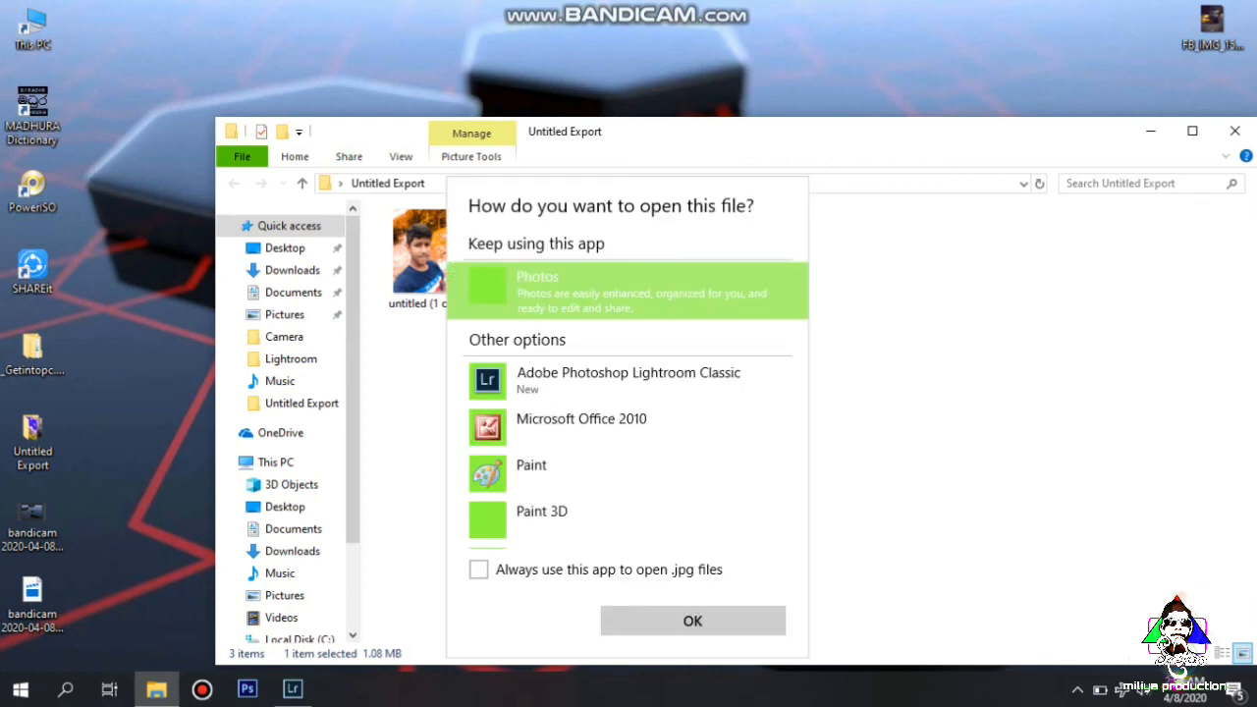
key(Return)
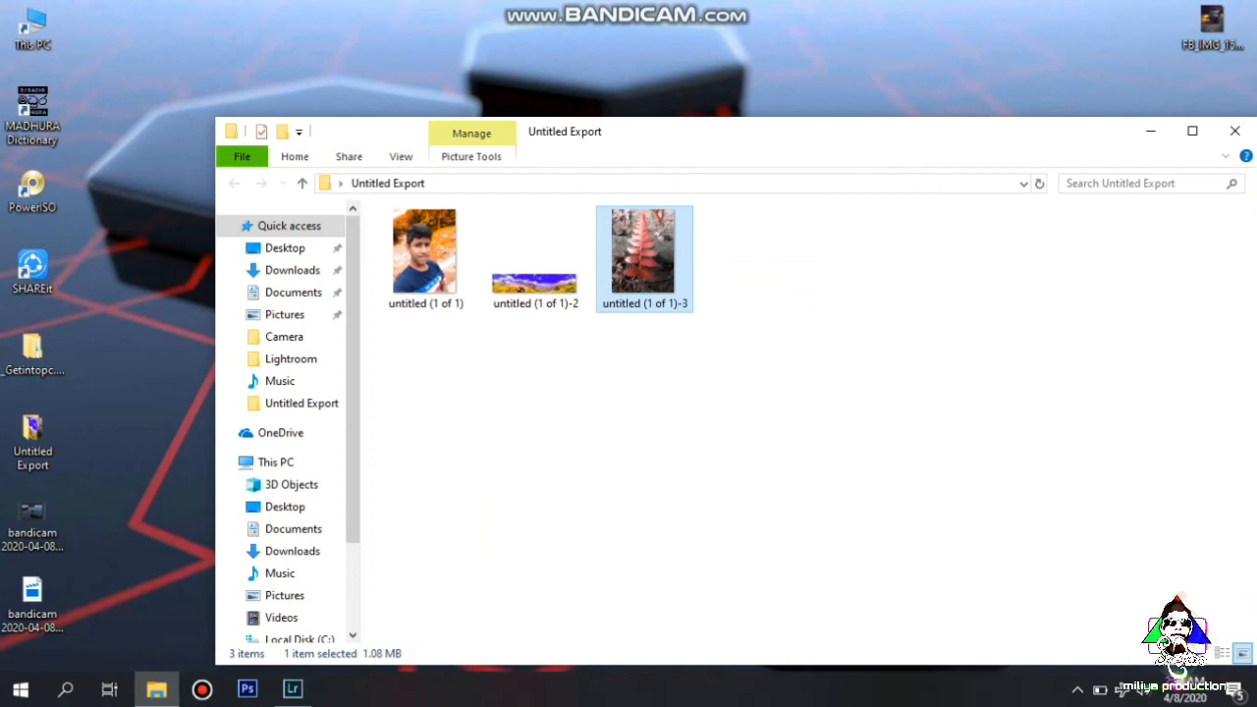
double_click(644, 257)
key(Return)
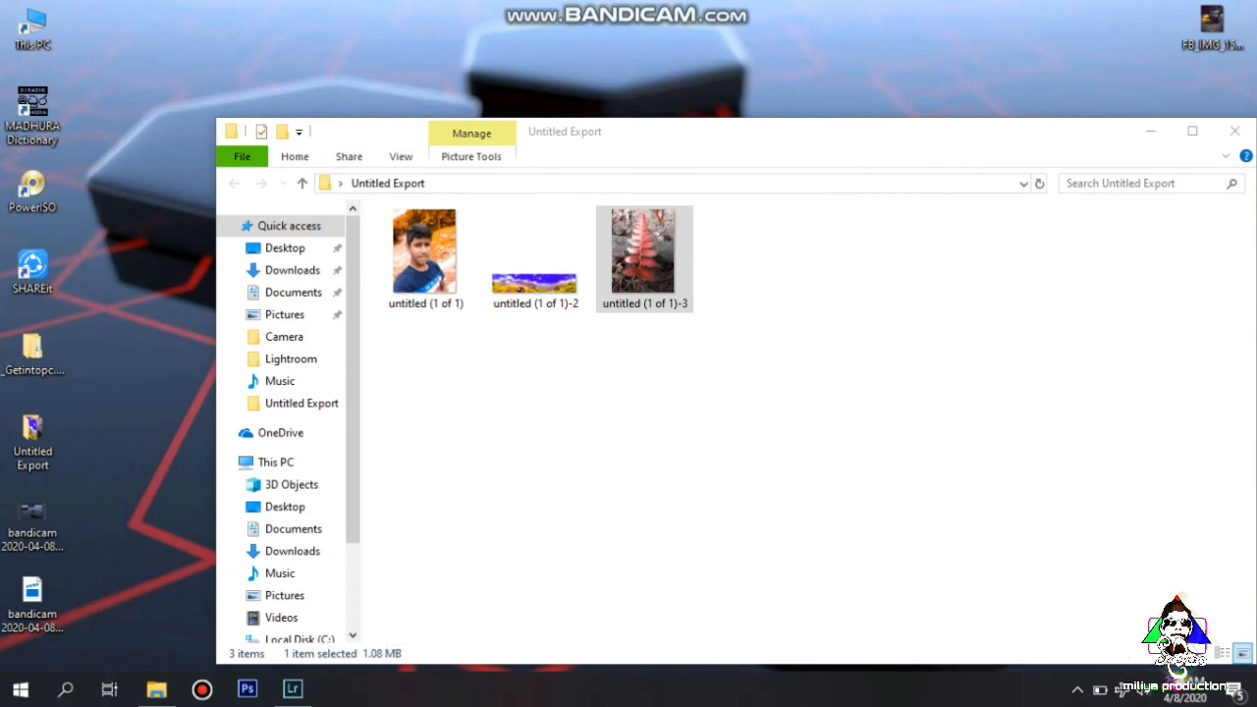
key(Return)
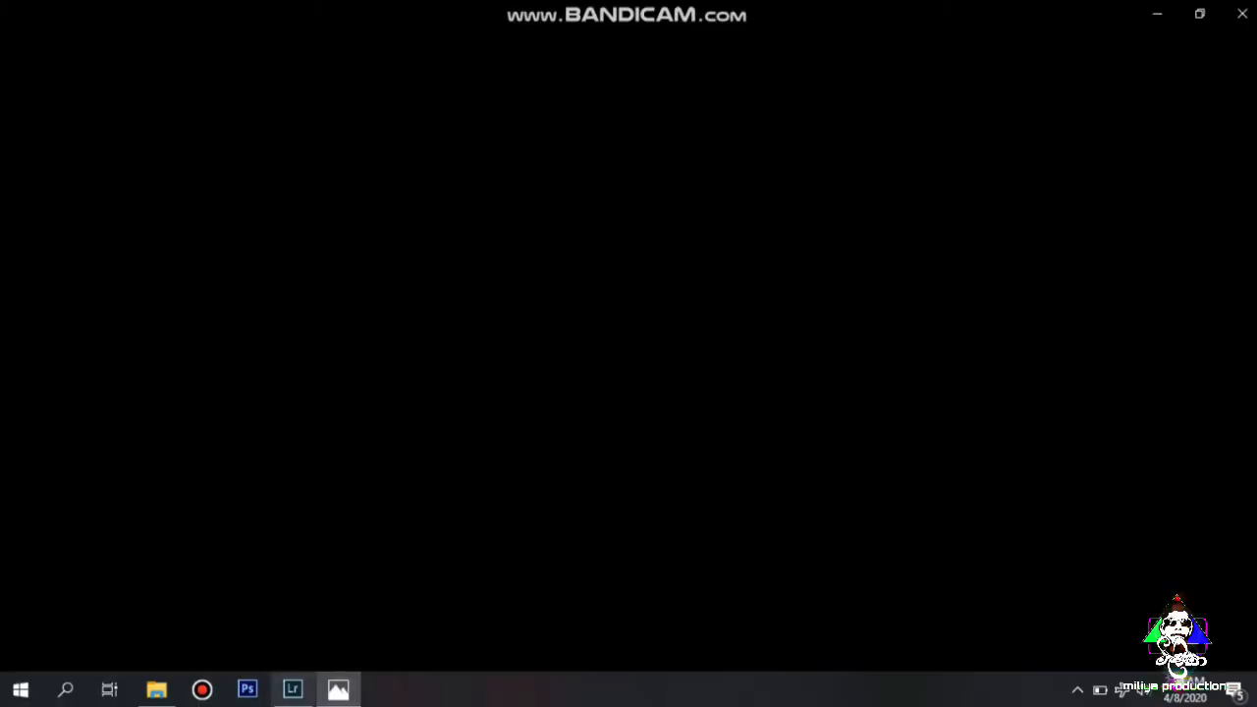
click(338, 690)
click(338, 689)
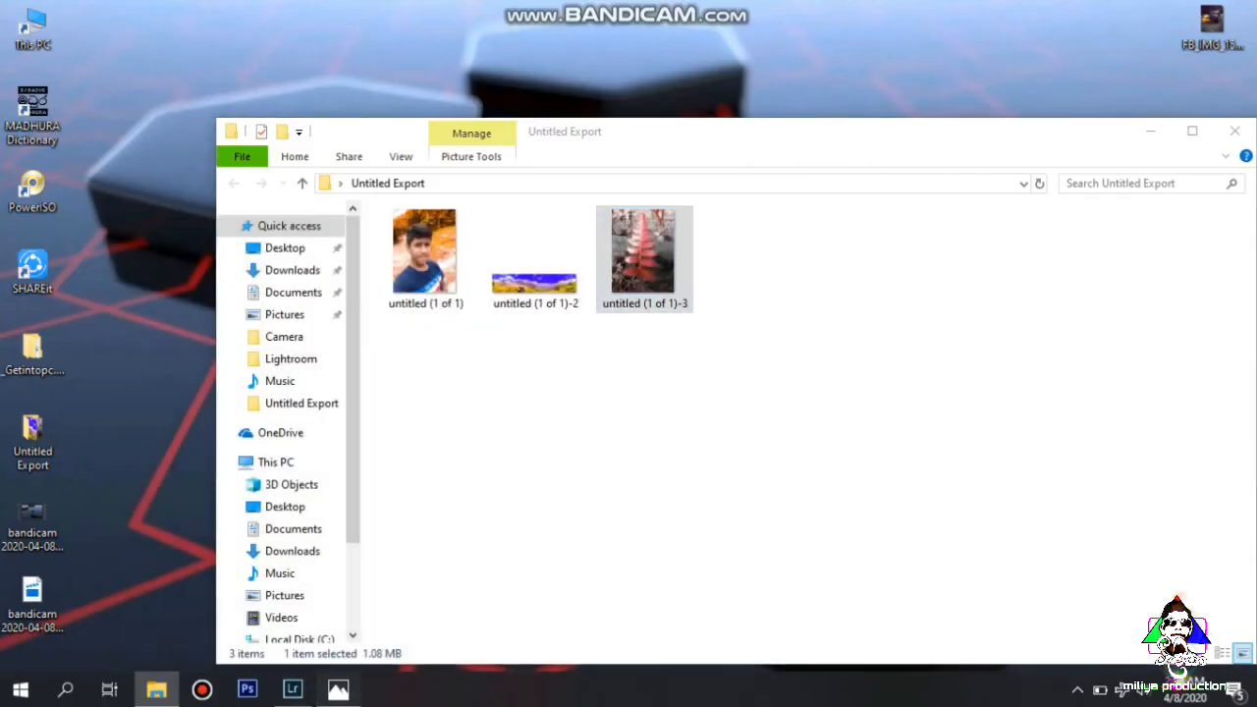
click(338, 689)
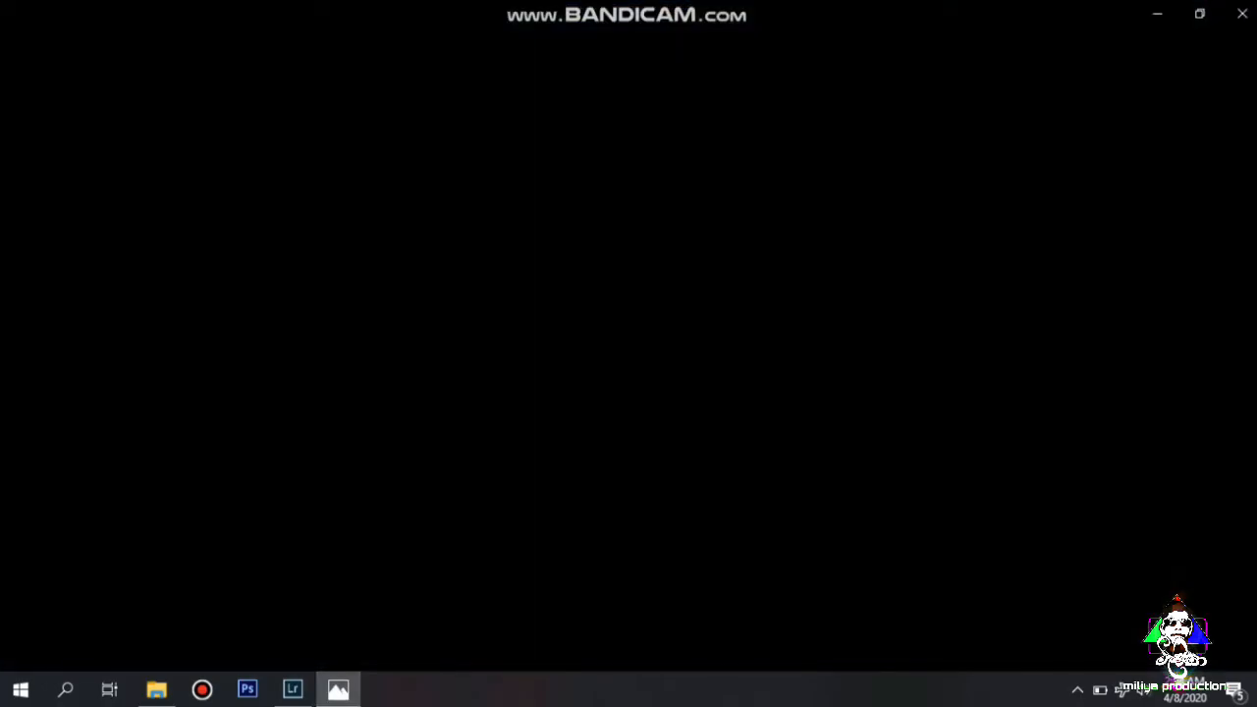